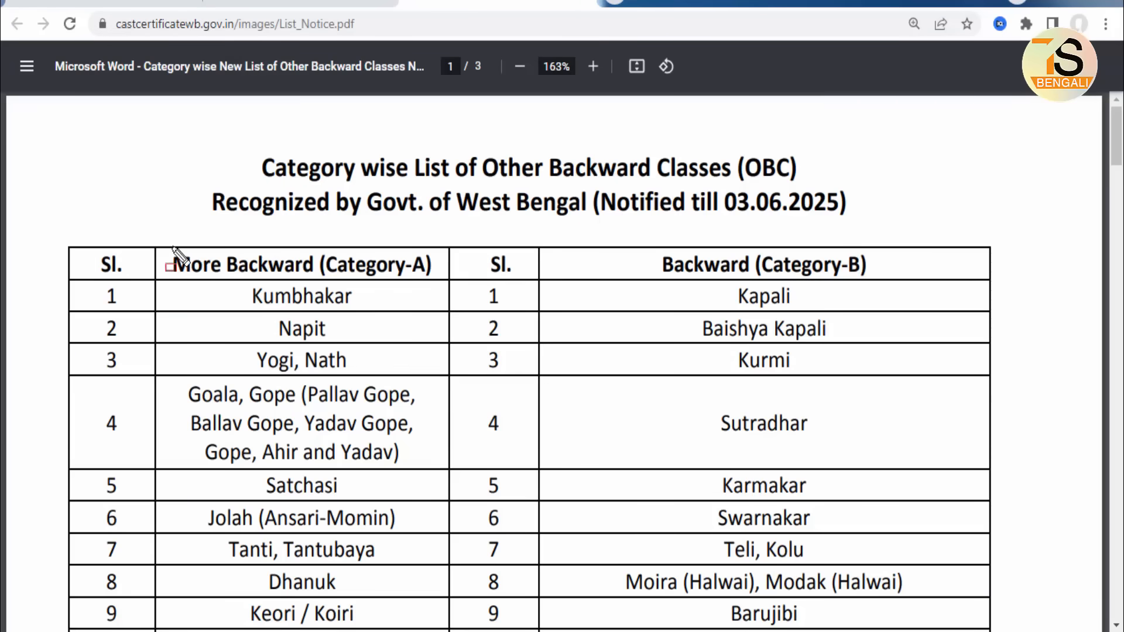
- Examine the More Backward (Category-A) and Backward (Category-B) column headings in the OBC class list
{"action": "mouse_move", "coordinate": [156, 248]}
{"action": "left_mouse_down"}
{"action": "mouse_move", "coordinate": [193, 273]}
{"action": "mouse_move", "coordinate": [445, 283]}
{"action": "left_mouse_up"}
{"action": "mouse_move", "coordinate": [637, 244]}
{"action": "left_mouse_down"}
{"action": "mouse_move", "coordinate": [679, 276]}
{"action": "mouse_move", "coordinate": [903, 290]}
{"action": "left_mouse_up"}
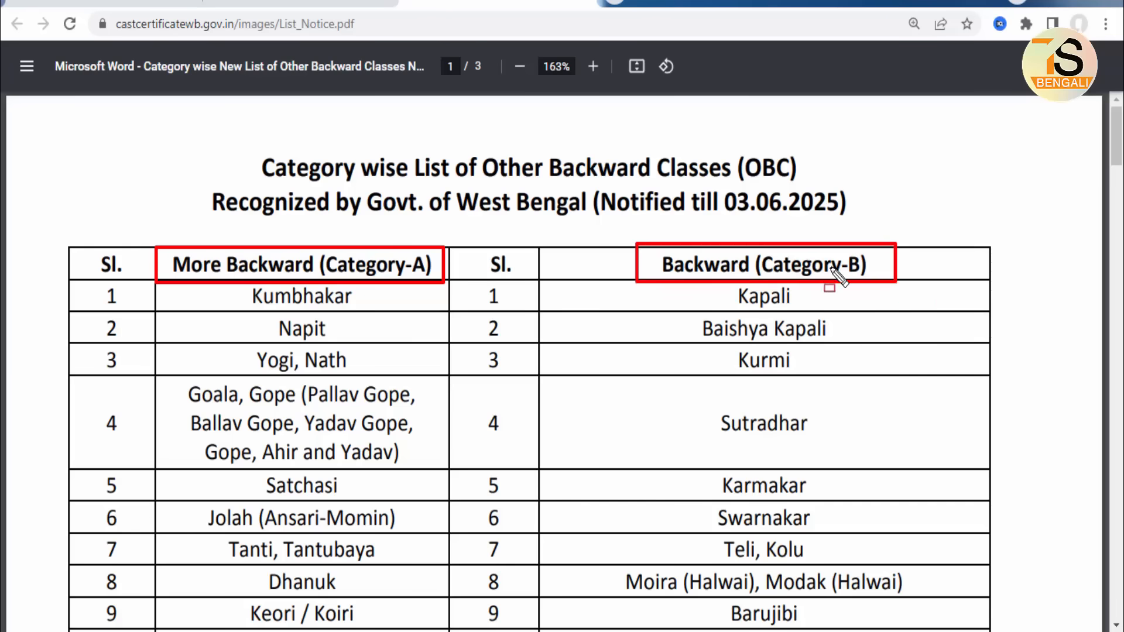
{"action": "key", "text": "Escape"}
{"action": "mouse_move", "coordinate": [647, 246]}
{"action": "left_mouse_down"}
{"action": "mouse_move", "coordinate": [679, 265]}
{"action": "mouse_move", "coordinate": [828, 291]}
{"action": "mouse_move", "coordinate": [895, 285]}
{"action": "left_mouse_up"}
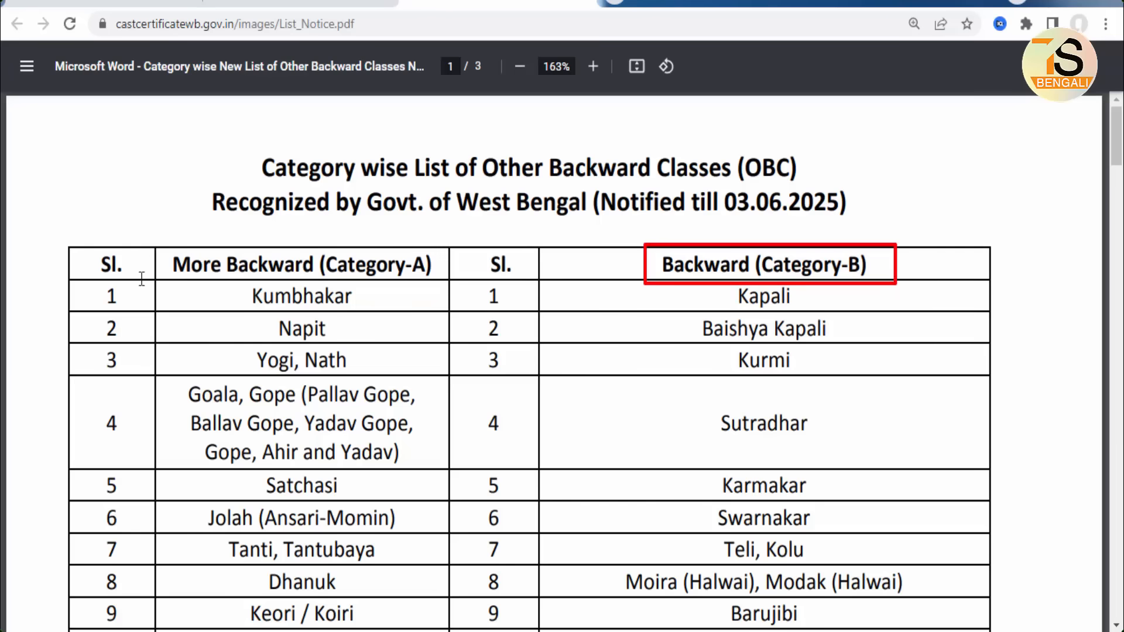
{"action": "left_click_drag", "start_coordinate": [157, 245], "coordinate": [443, 287]}
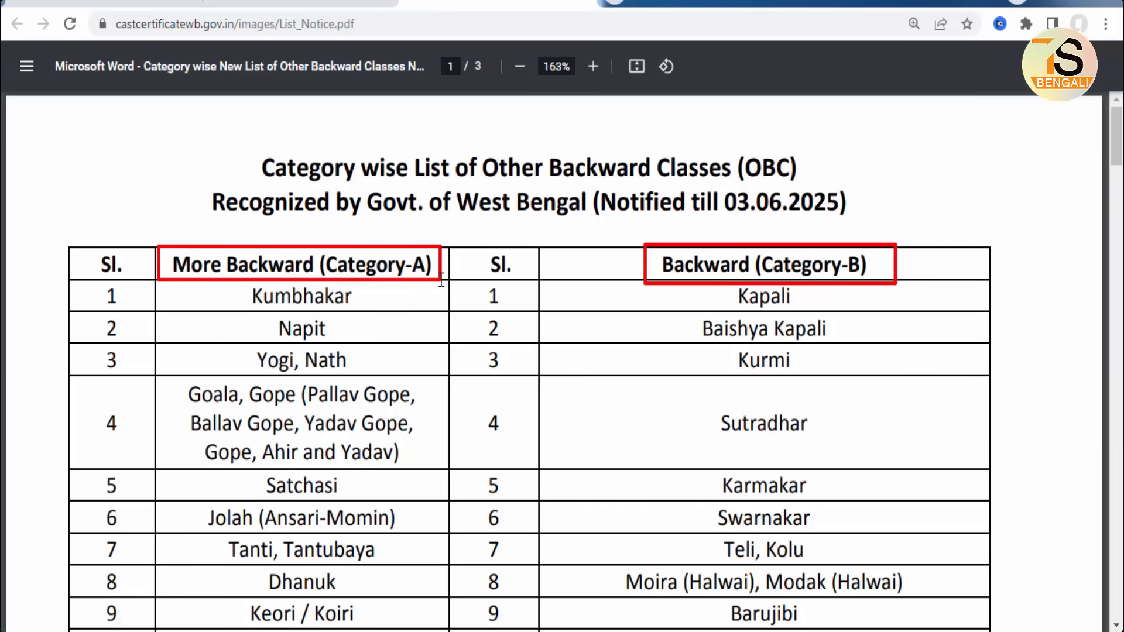
{"action": "key", "text": "Escape"}
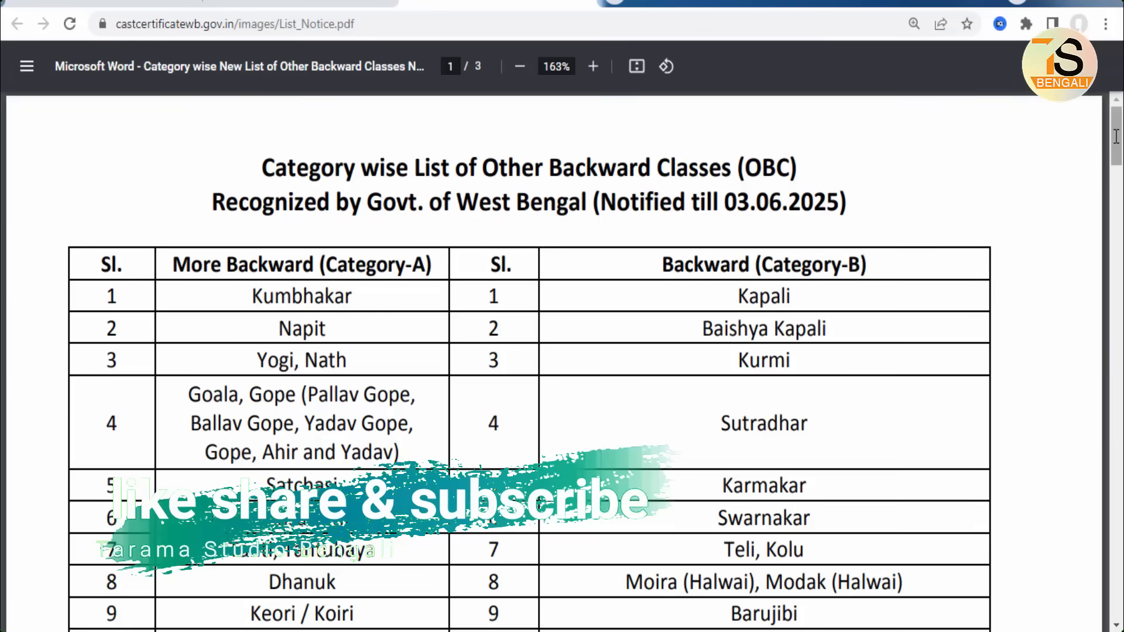
- Return to the caste certificate portal, read the notice on the new OBC application system and close it
{"action": "key", "text": "alt+Left"}
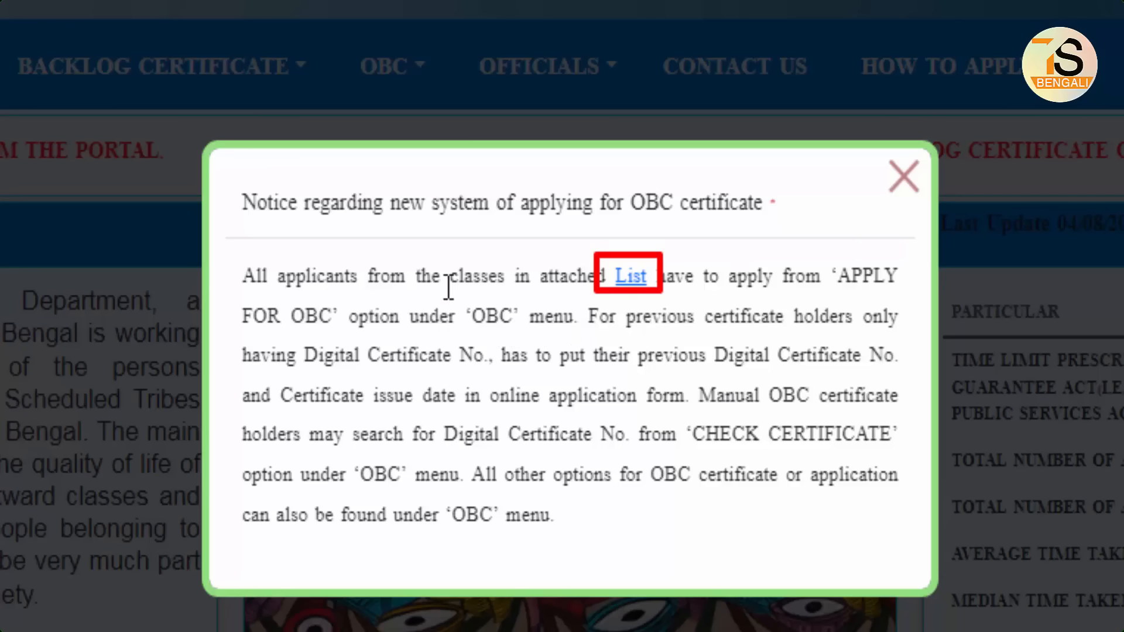
{"action": "left_click_drag", "start_coordinate": [345, 35], "coordinate": [445, 97]}
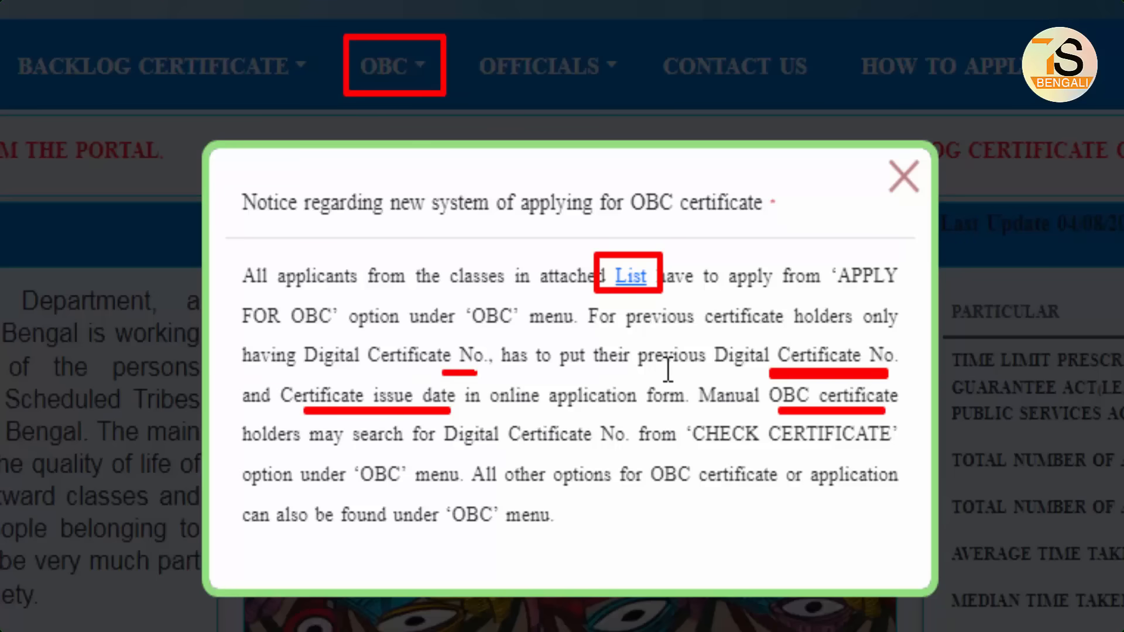
{"action": "left_click", "coordinate": [119, 531]}
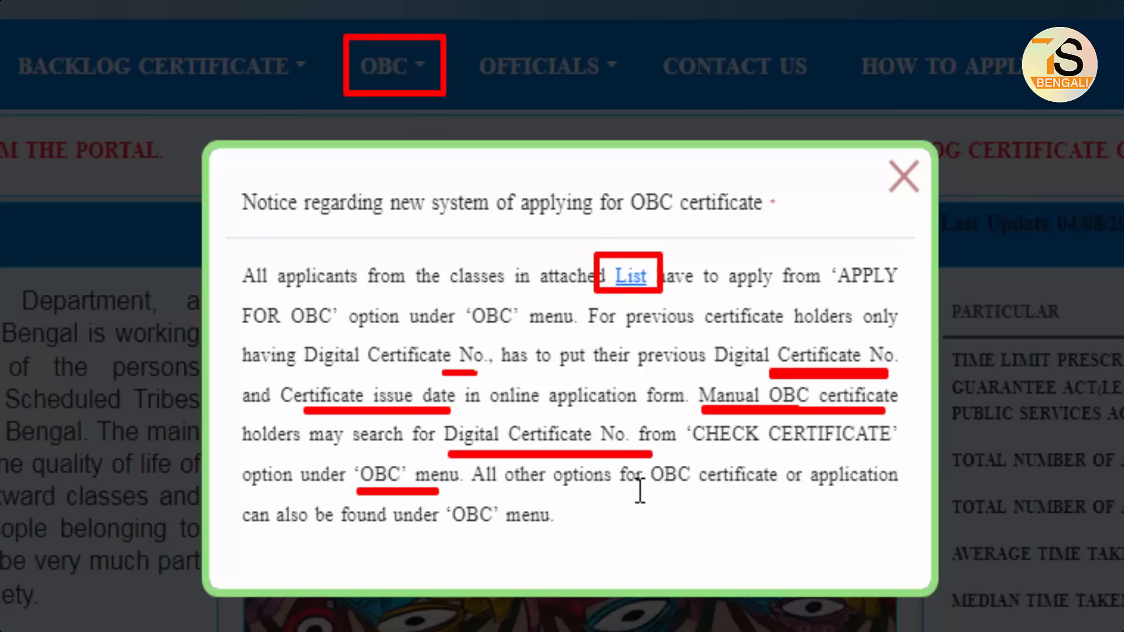
{"action": "left_click", "coordinate": [895, 176]}
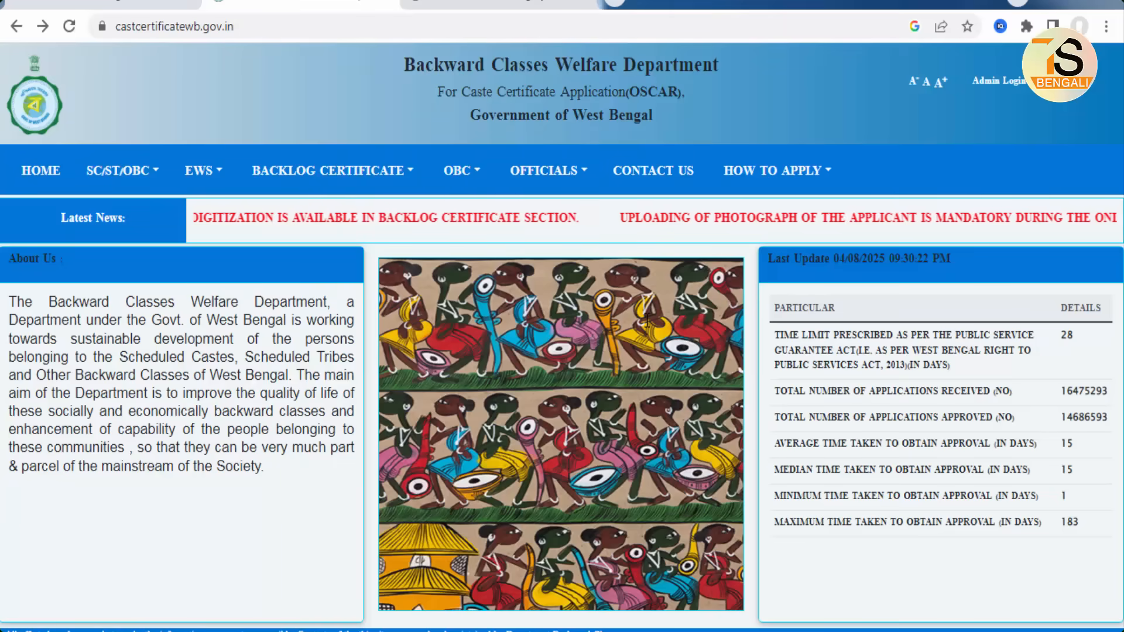
- Look through the category-wise OBC list PDF to review the recognized classes, ending back at its title
{"action": "left_click", "coordinate": [513, 2]}
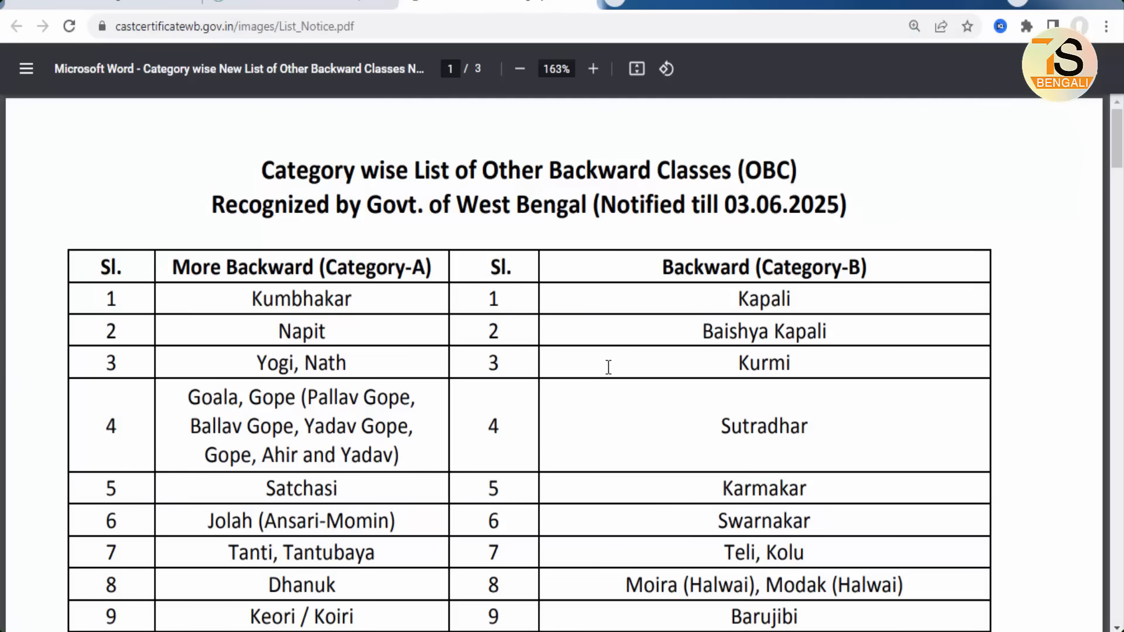
{"action": "scroll", "coordinate": [608, 367], "scroll_direction": "down", "scroll_amount": 9}
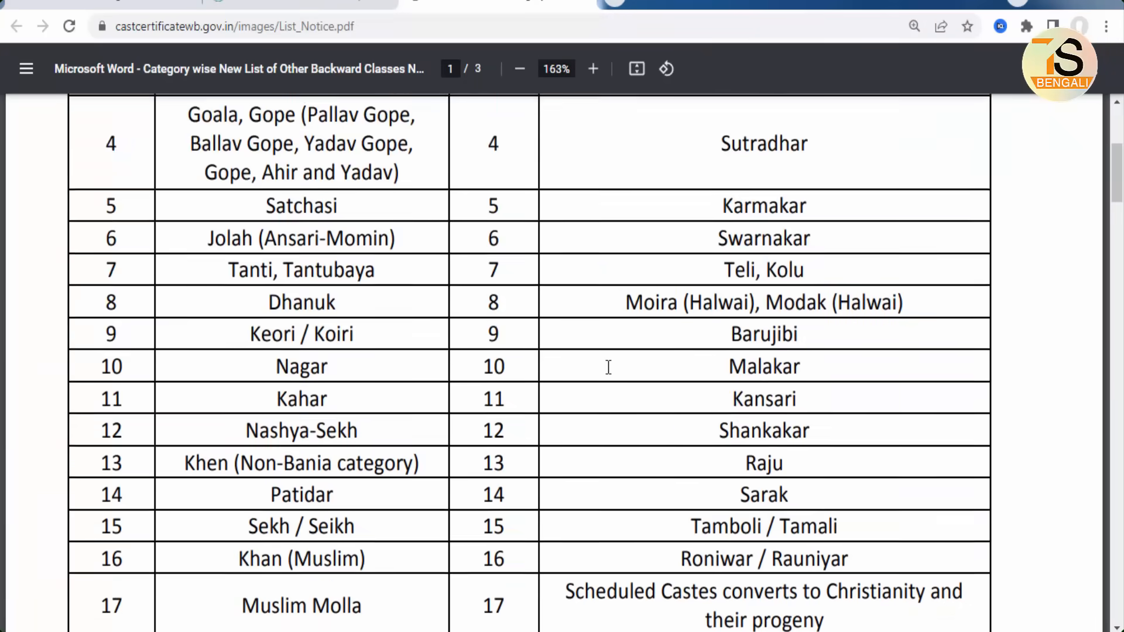
{"action": "scroll", "coordinate": [608, 367], "scroll_direction": "down", "scroll_amount": 10}
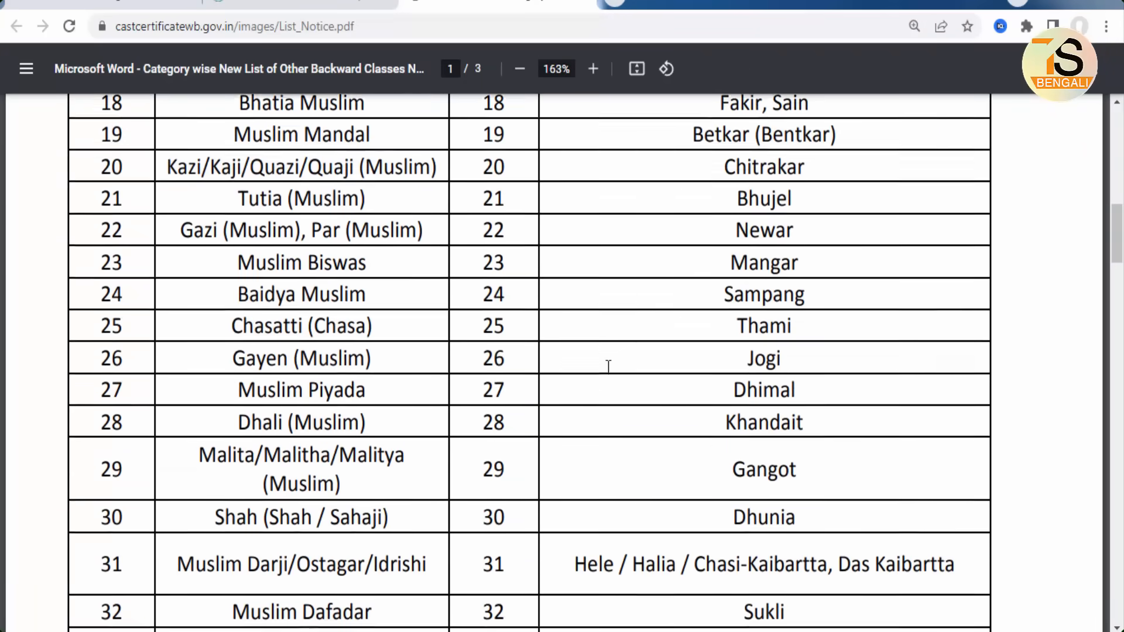
{"action": "scroll", "coordinate": [608, 367], "scroll_direction": "down", "scroll_amount": 6}
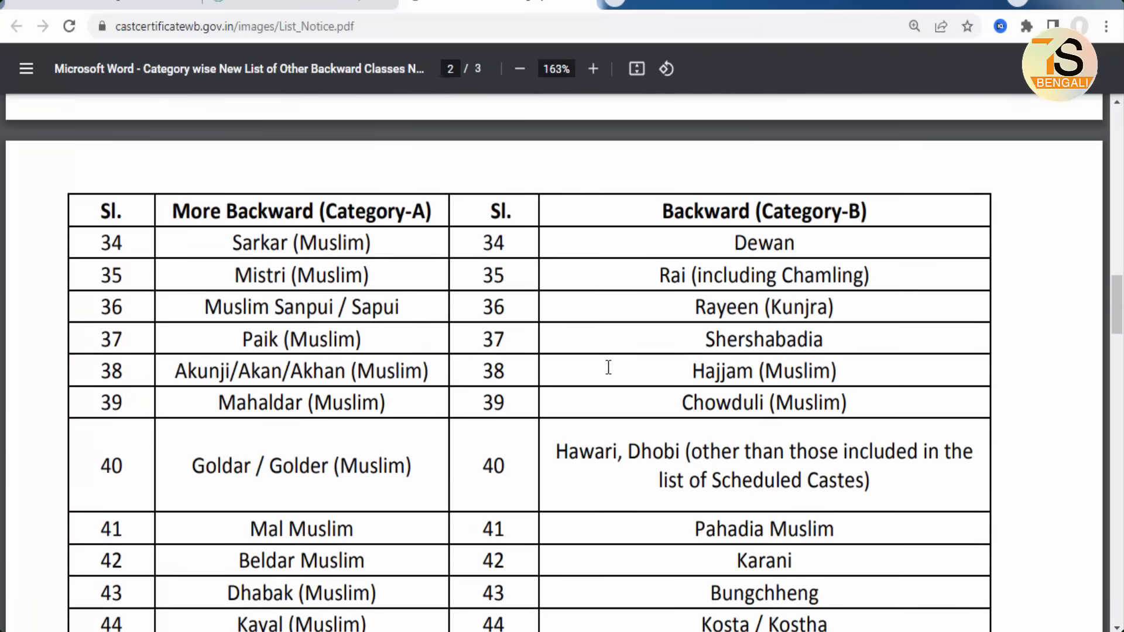
{"action": "scroll", "coordinate": [608, 367], "scroll_direction": "down", "scroll_amount": 5}
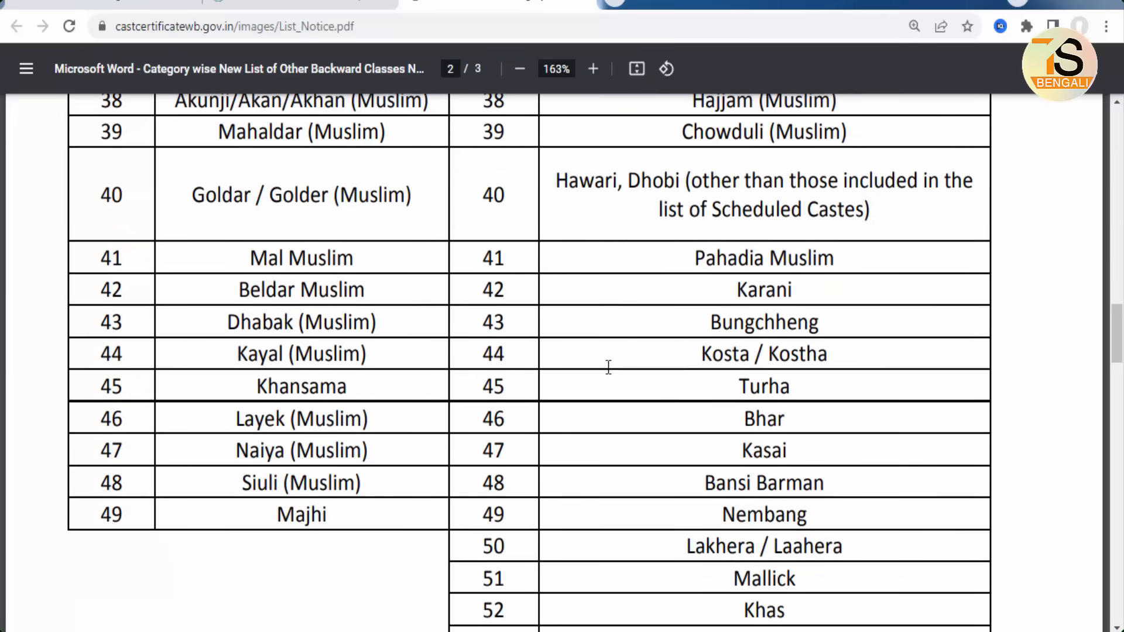
{"action": "scroll", "coordinate": [608, 367], "scroll_direction": "up", "scroll_amount": 20}
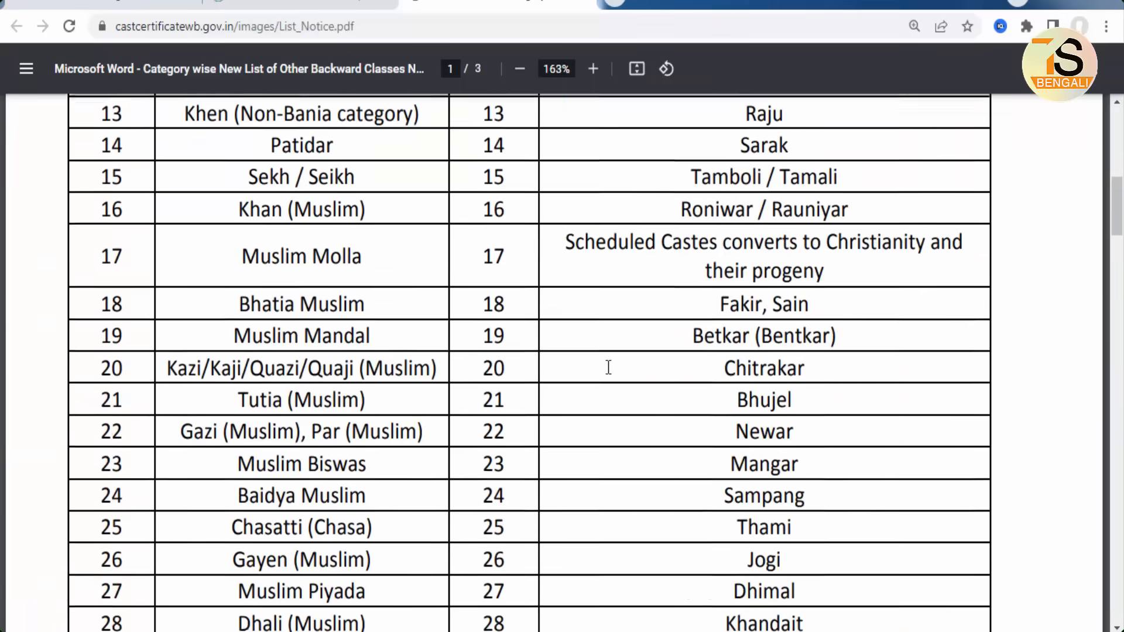
{"action": "scroll", "coordinate": [609, 367], "scroll_direction": "up", "scroll_amount": 6}
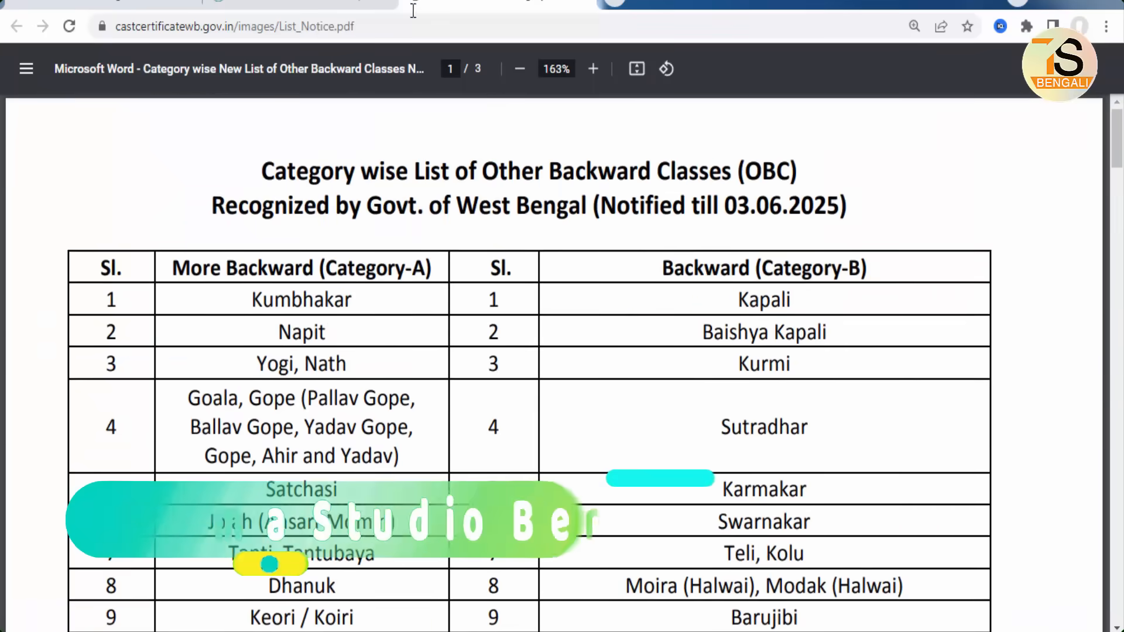
- Go back to the castcertificatewb.gov.in home page and open the OBC Check Certificate page, ready to enter a certificate number
{"action": "left_click", "coordinate": [299, 1]}
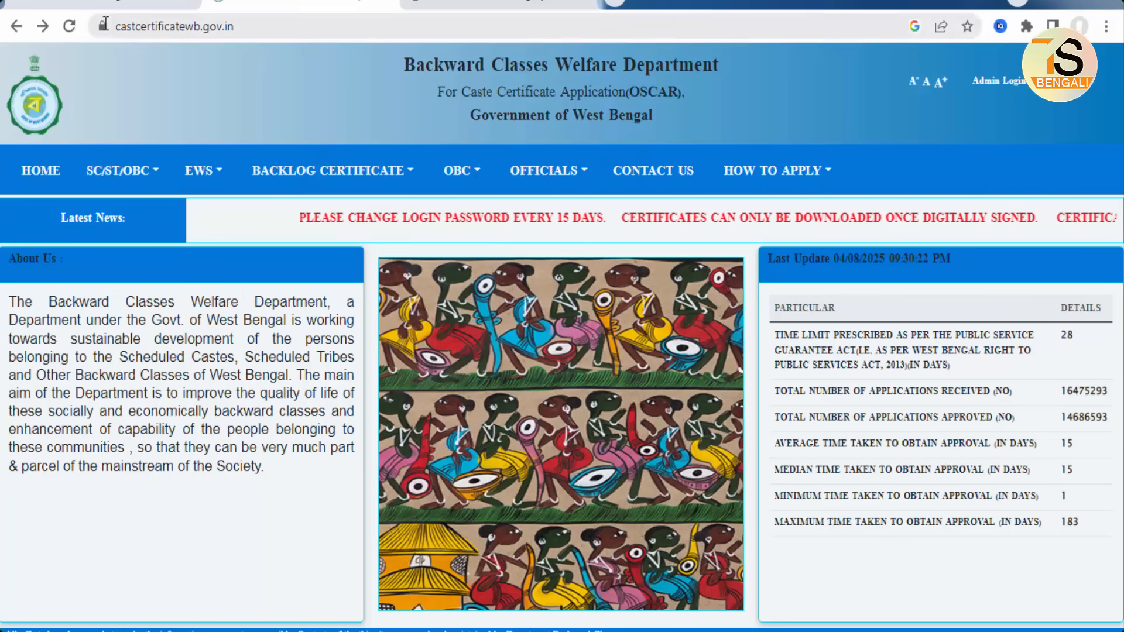
{"action": "left_click_drag", "start_coordinate": [123, 33], "coordinate": [252, 38]}
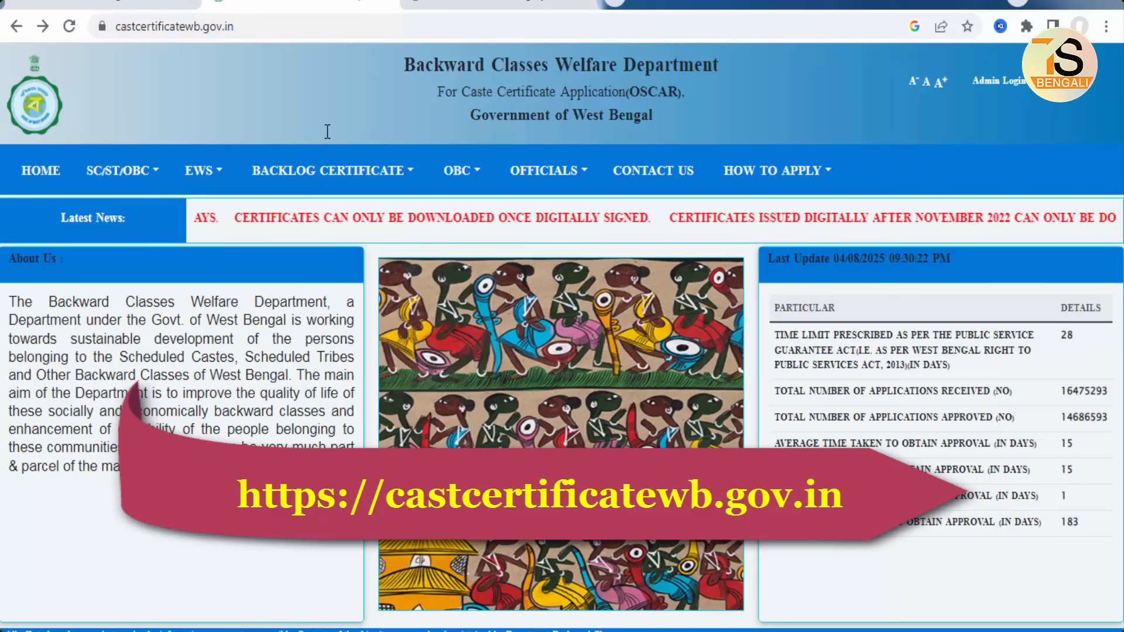
{"action": "left_click", "coordinate": [351, 171]}
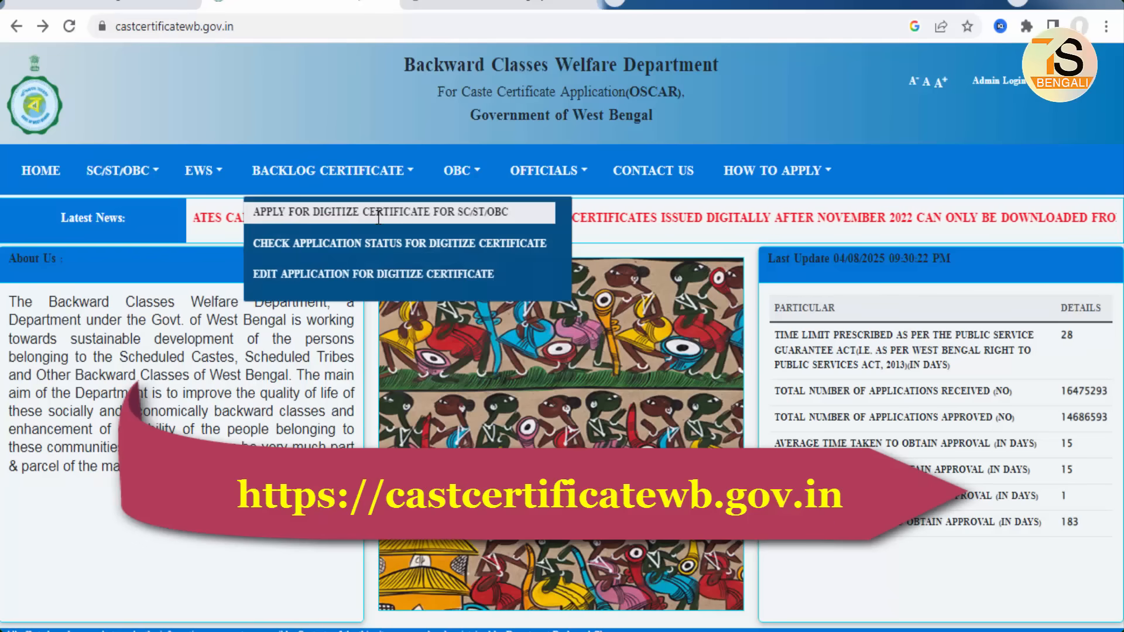
{"action": "left_click", "coordinate": [455, 171]}
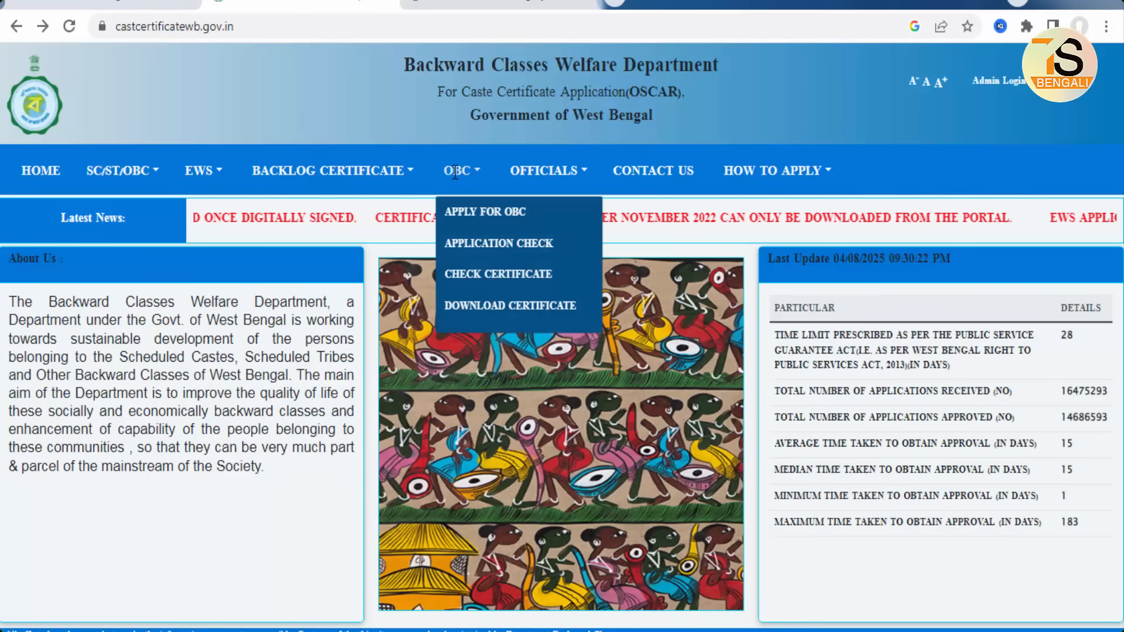
{"action": "left_click", "coordinate": [490, 274]}
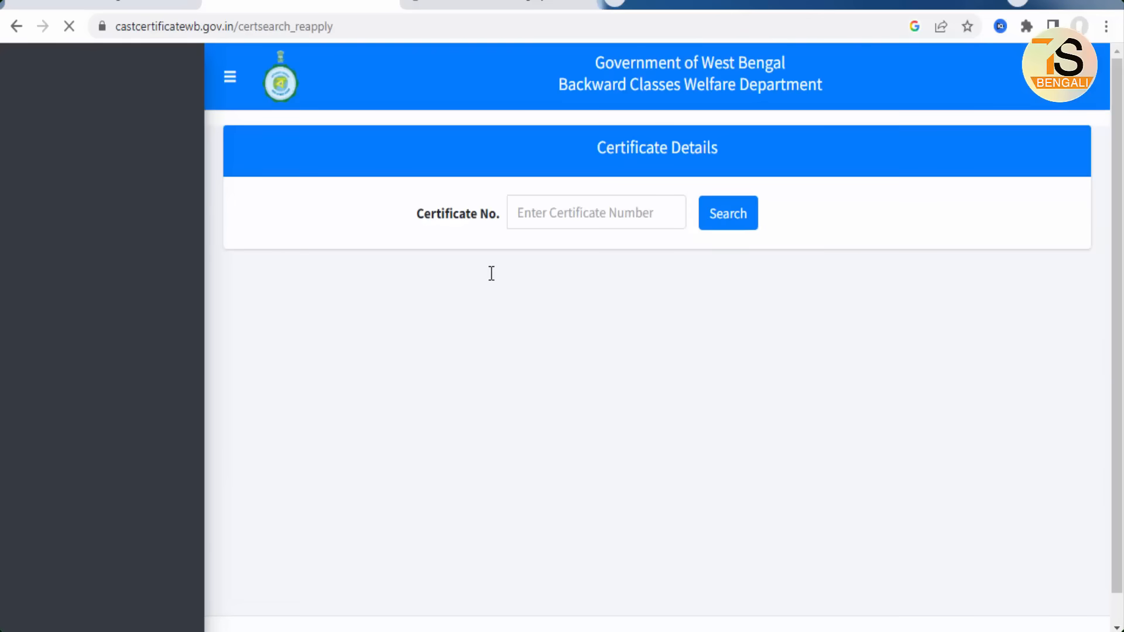
{"action": "left_click", "coordinate": [648, 213]}
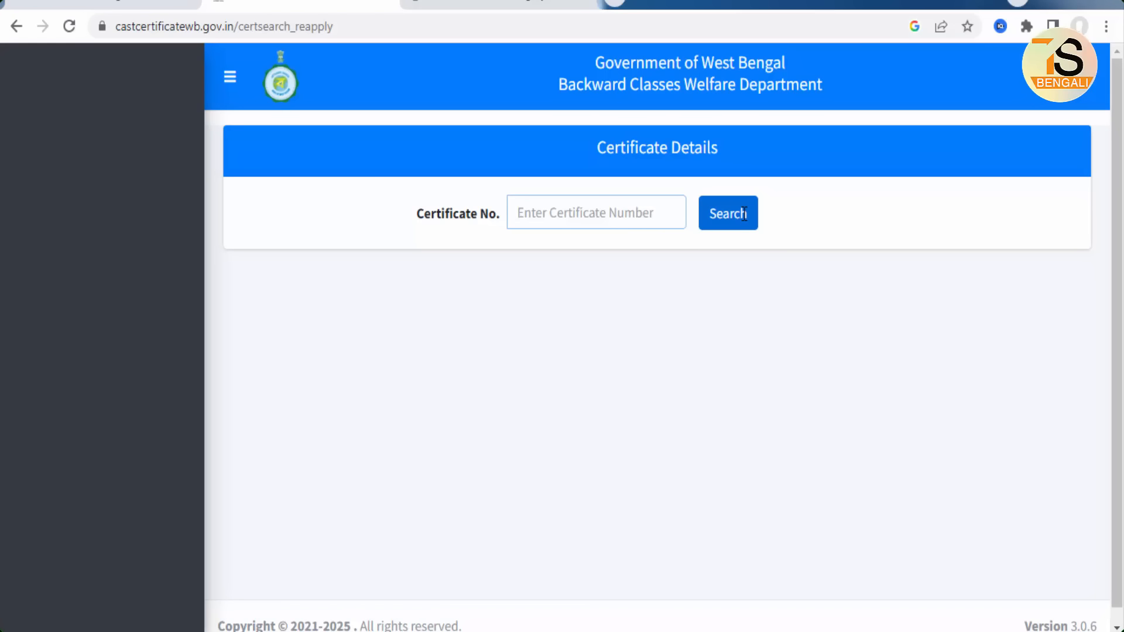
- Return to the portal's home page, dismiss the notice and open the SC/ST/OBC Check Certificate page
{"action": "left_click", "coordinate": [280, 78]}
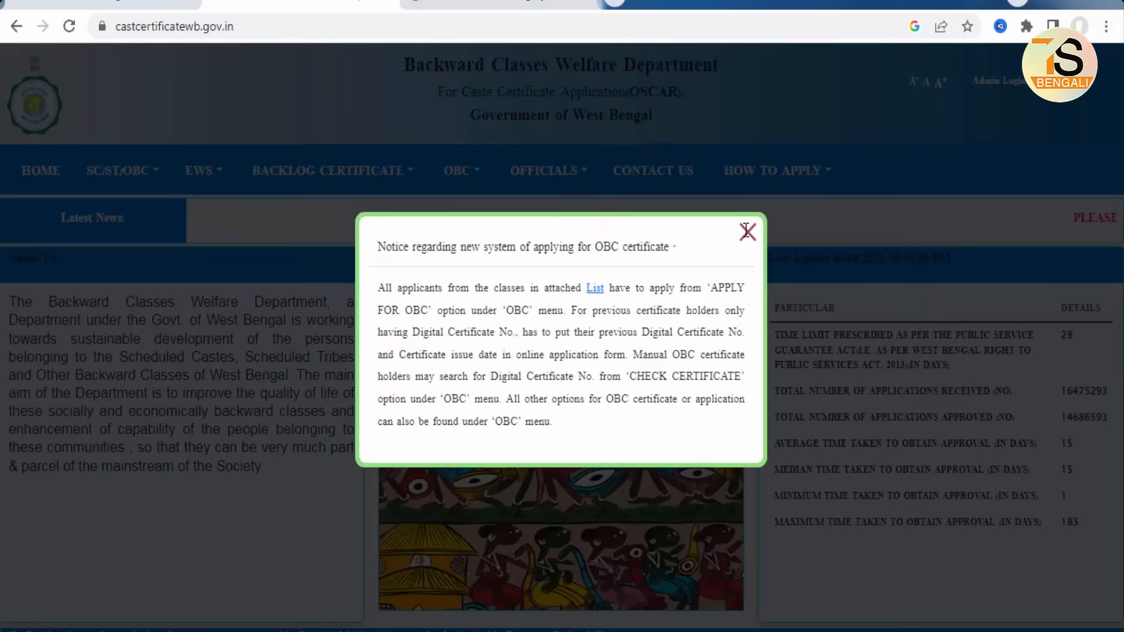
{"action": "left_click", "coordinate": [747, 231]}
{"action": "mouse_move", "coordinate": [126, 179]}
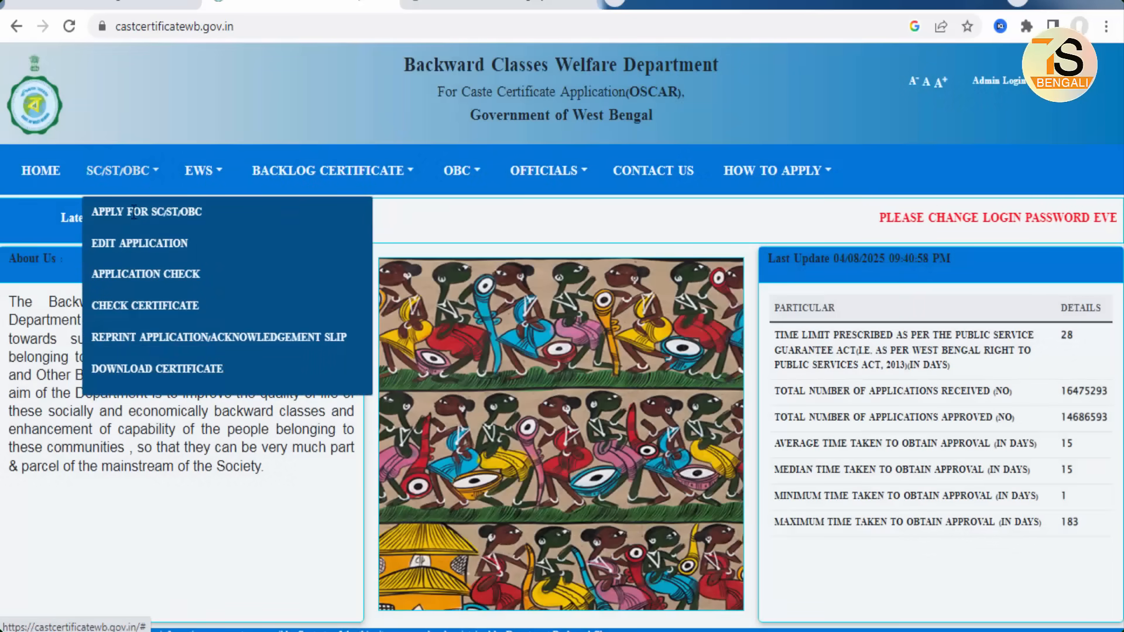
{"action": "left_click", "coordinate": [174, 308]}
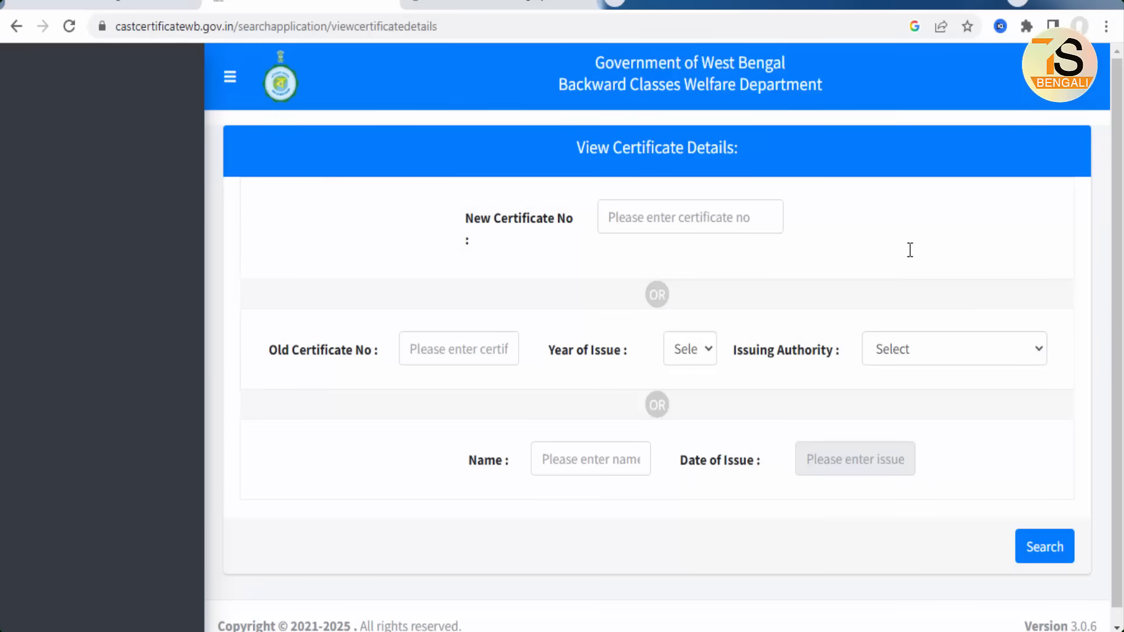
- Examine the old-certificate search fields for certificate number, year of issue and issuing authority, and the Search control
{"action": "mouse_move", "coordinate": [257, 321]}
{"action": "left_mouse_down"}
{"action": "mouse_move", "coordinate": [431, 384]}
{"action": "mouse_move", "coordinate": [538, 379]}
{"action": "left_mouse_up"}
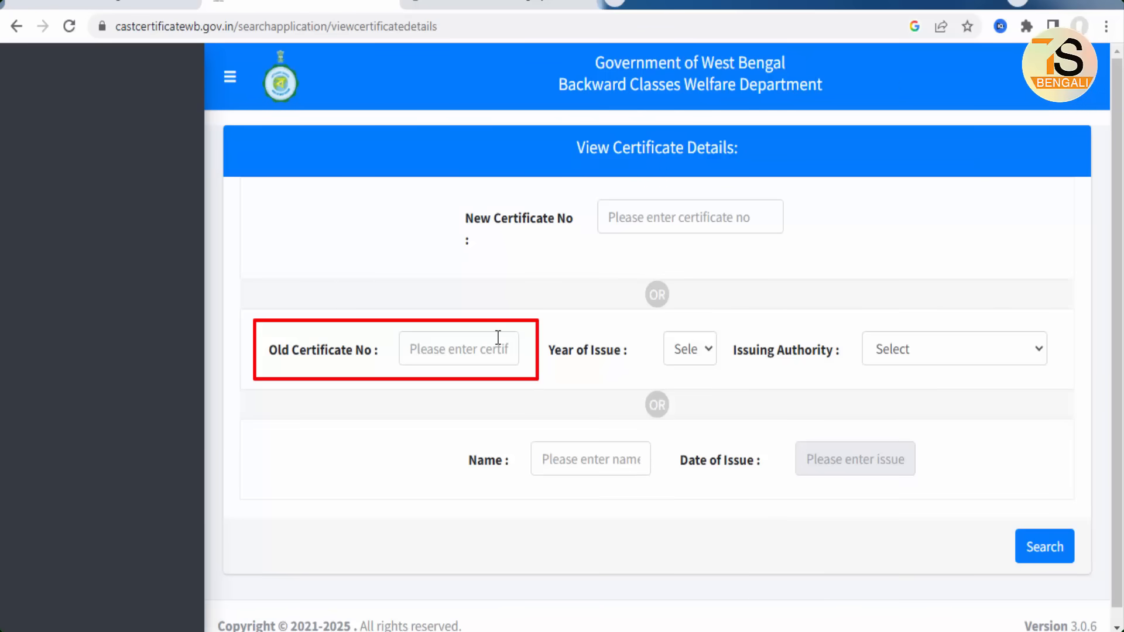
{"action": "mouse_move", "coordinate": [652, 323]}
{"action": "left_mouse_down"}
{"action": "mouse_move", "coordinate": [697, 366]}
{"action": "mouse_move", "coordinate": [729, 373]}
{"action": "left_mouse_up"}
{"action": "mouse_move", "coordinate": [855, 324]}
{"action": "left_mouse_down"}
{"action": "mouse_move", "coordinate": [981, 369]}
{"action": "mouse_move", "coordinate": [1058, 375]}
{"action": "left_mouse_up"}
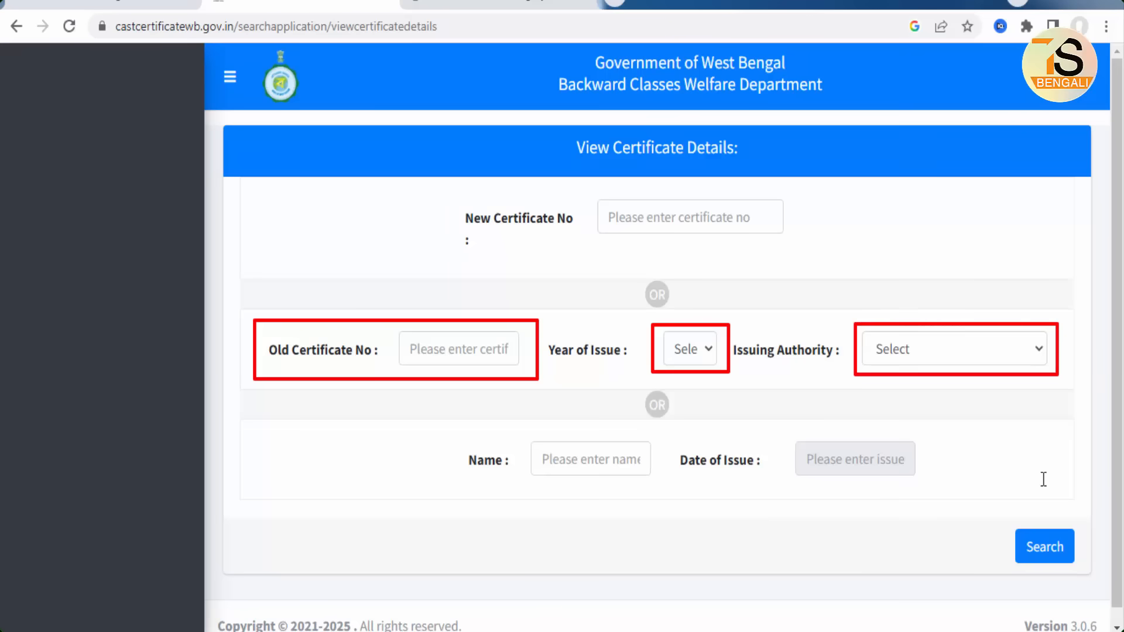
{"action": "left_click_drag", "start_coordinate": [1000, 518], "coordinate": [1088, 577]}
{"action": "mouse_move", "coordinate": [265, 488]}
{"action": "left_mouse_down"}
{"action": "mouse_move", "coordinate": [683, 515]}
{"action": "mouse_move", "coordinate": [1105, 510]}
{"action": "mouse_move", "coordinate": [1099, 517]}
{"action": "left_mouse_up"}
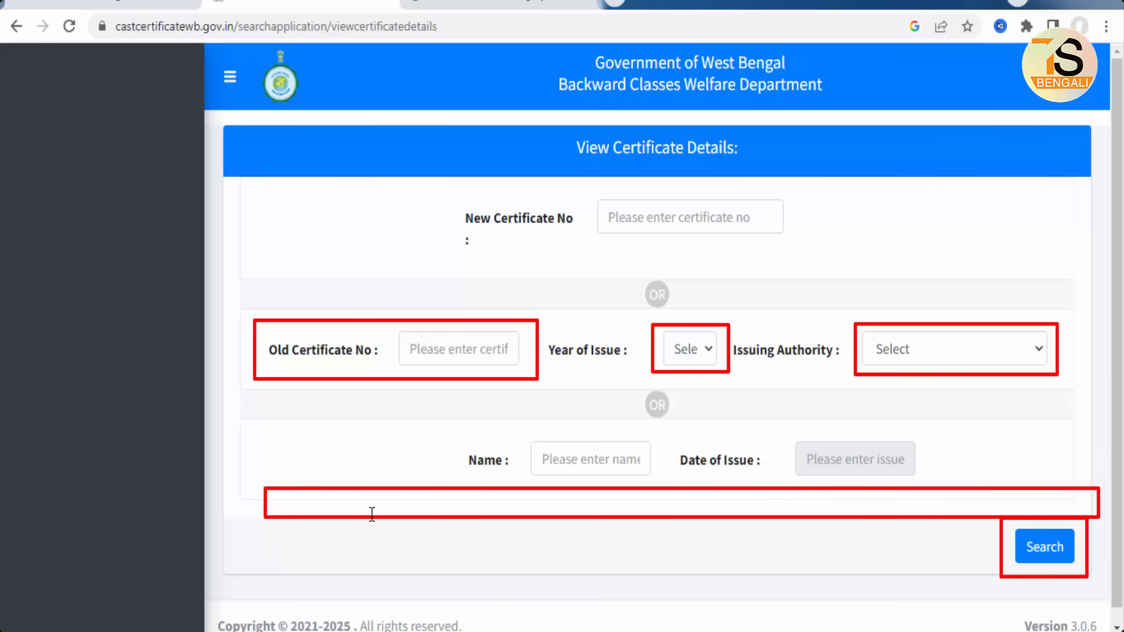
{"action": "left_click_drag", "start_coordinate": [279, 489], "coordinate": [480, 525]}
{"action": "left_click_drag", "start_coordinate": [576, 491], "coordinate": [763, 527]}
{"action": "key", "text": "Escape"}
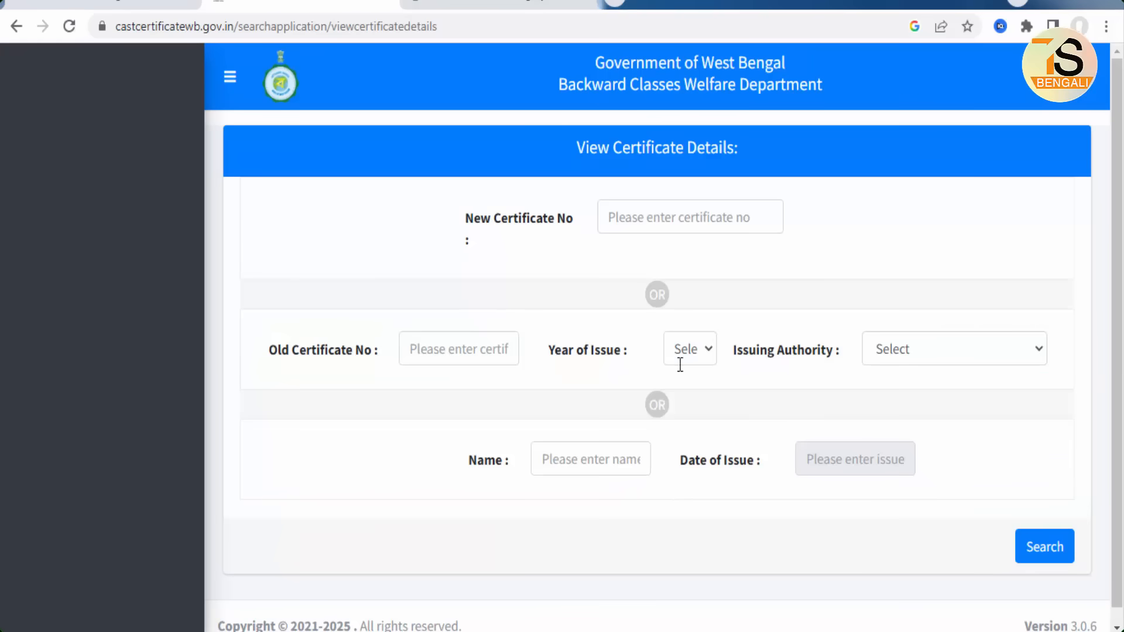
- Return to the home page, dismiss the notice and open the Apply for OBC application form
{"action": "left_click", "coordinate": [279, 76]}
{"action": "left_click", "coordinate": [748, 231]}
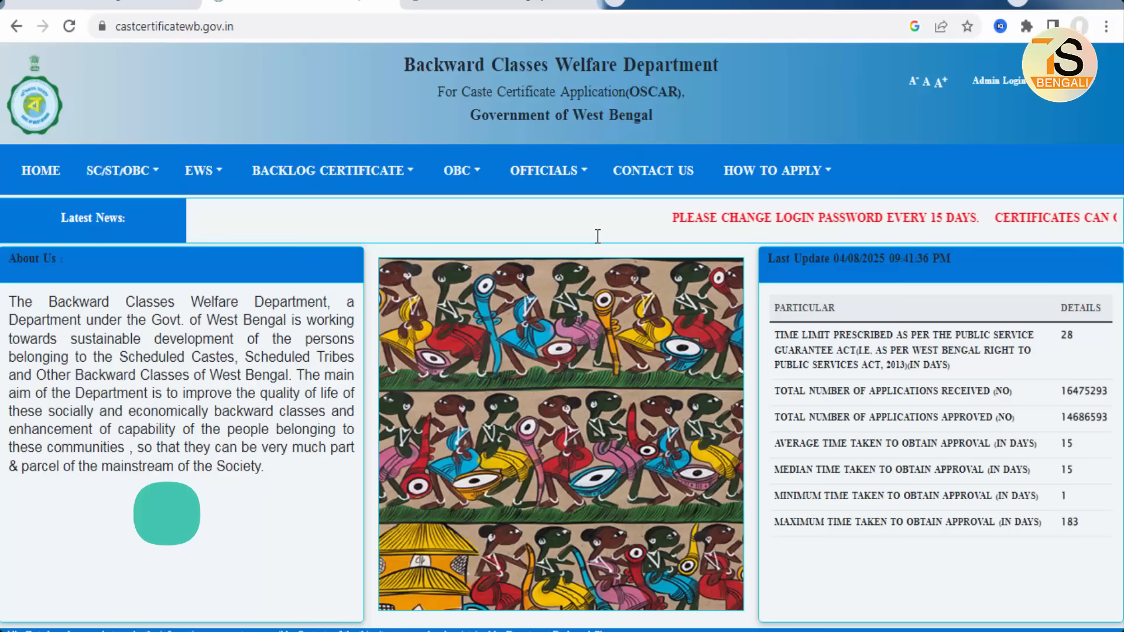
{"action": "mouse_move", "coordinate": [458, 168]}
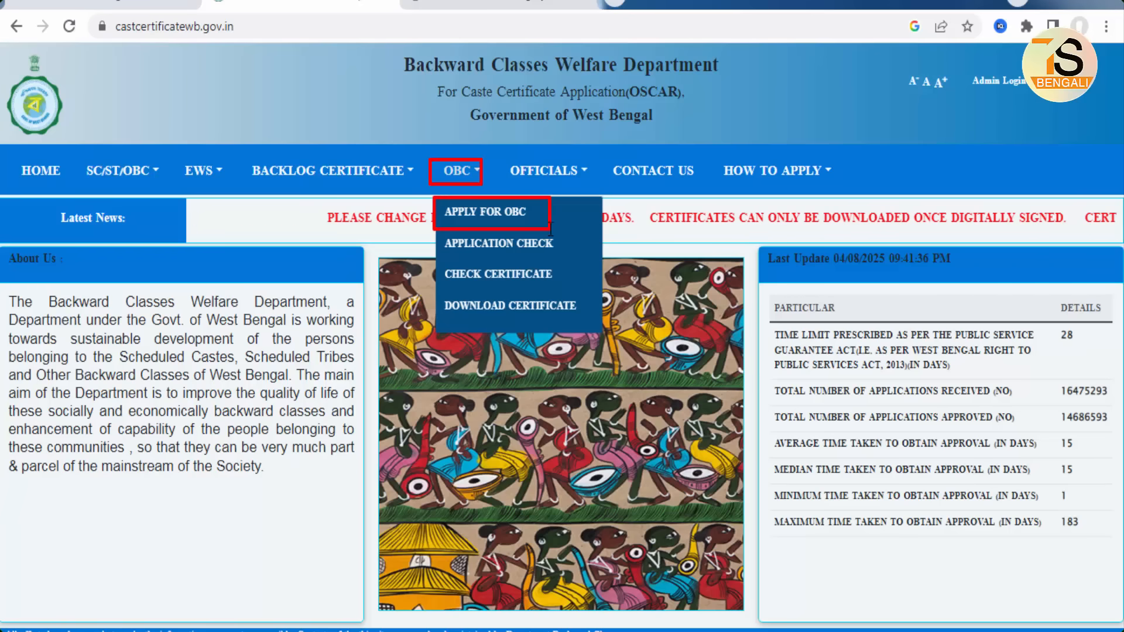
{"action": "left_click", "coordinate": [488, 214]}
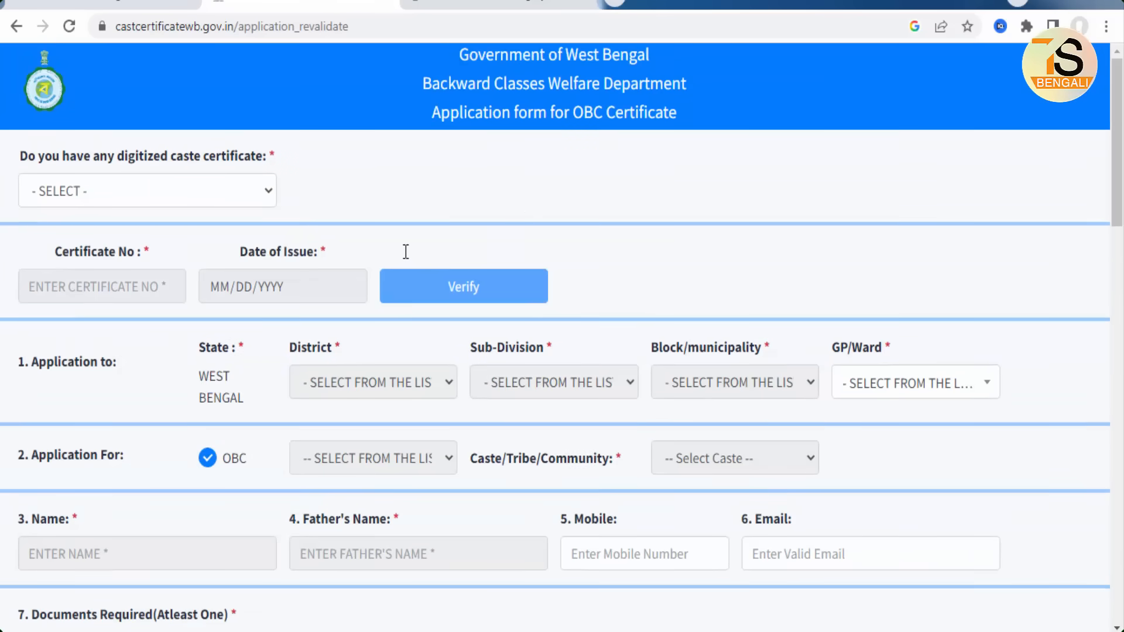
- Answer YES to having a digitized caste certificate and review the Certificate No and Date of Issue fields
{"action": "left_click", "coordinate": [154, 194]}
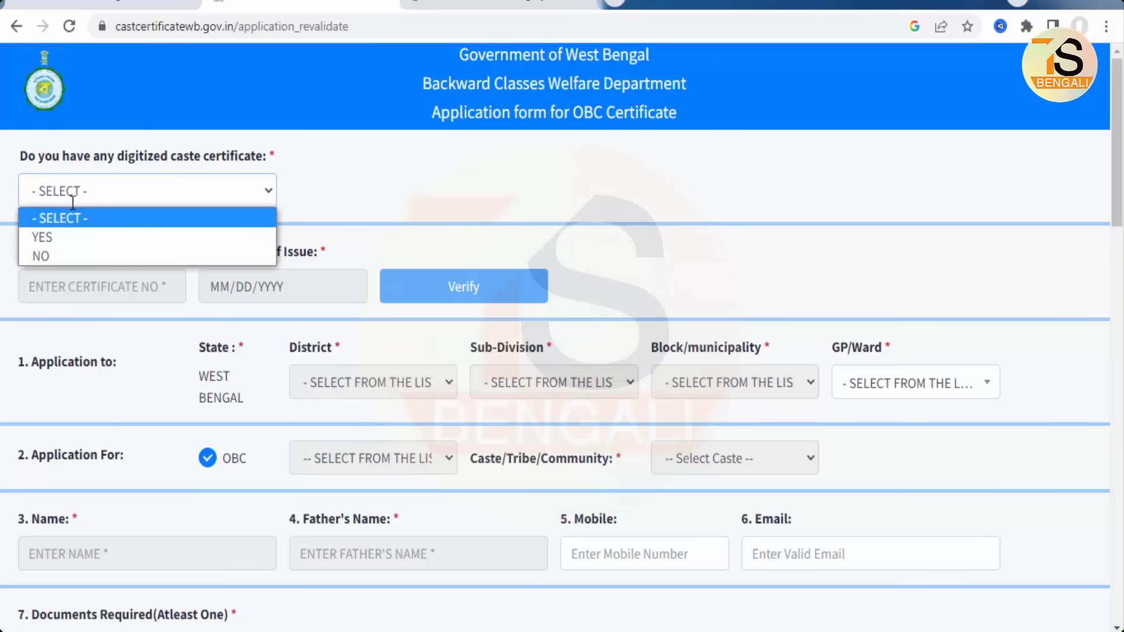
{"action": "left_click", "coordinate": [58, 237]}
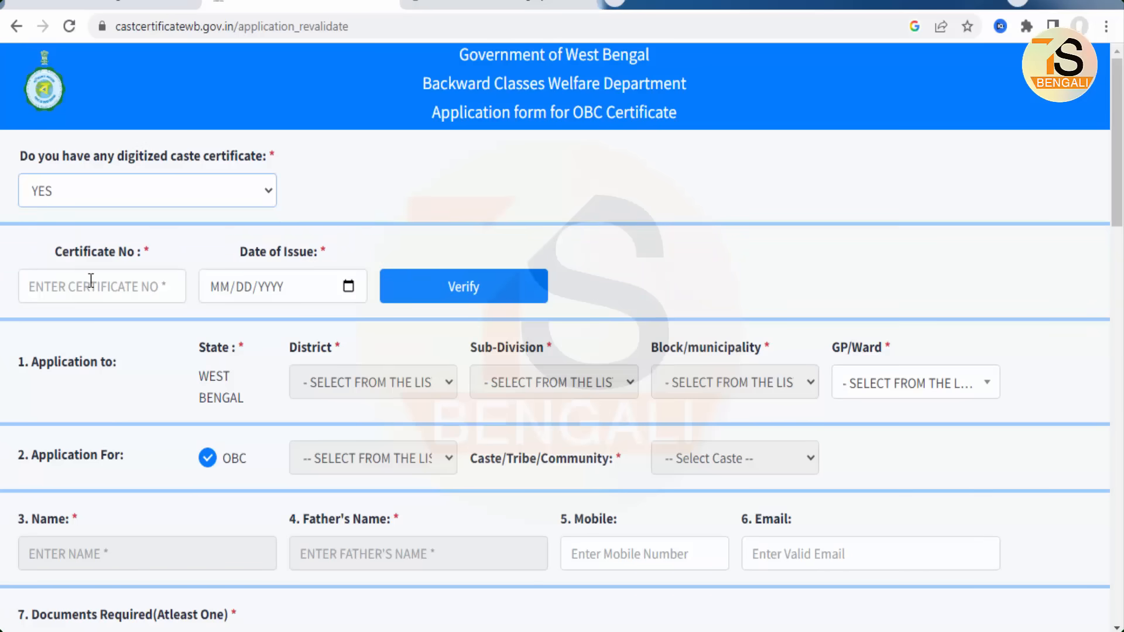
{"action": "mouse_move", "coordinate": [15, 267]}
{"action": "left_mouse_down"}
{"action": "mouse_move", "coordinate": [185, 300]}
{"action": "mouse_move", "coordinate": [217, 279]}
{"action": "mouse_move", "coordinate": [327, 301]}
{"action": "left_mouse_up"}
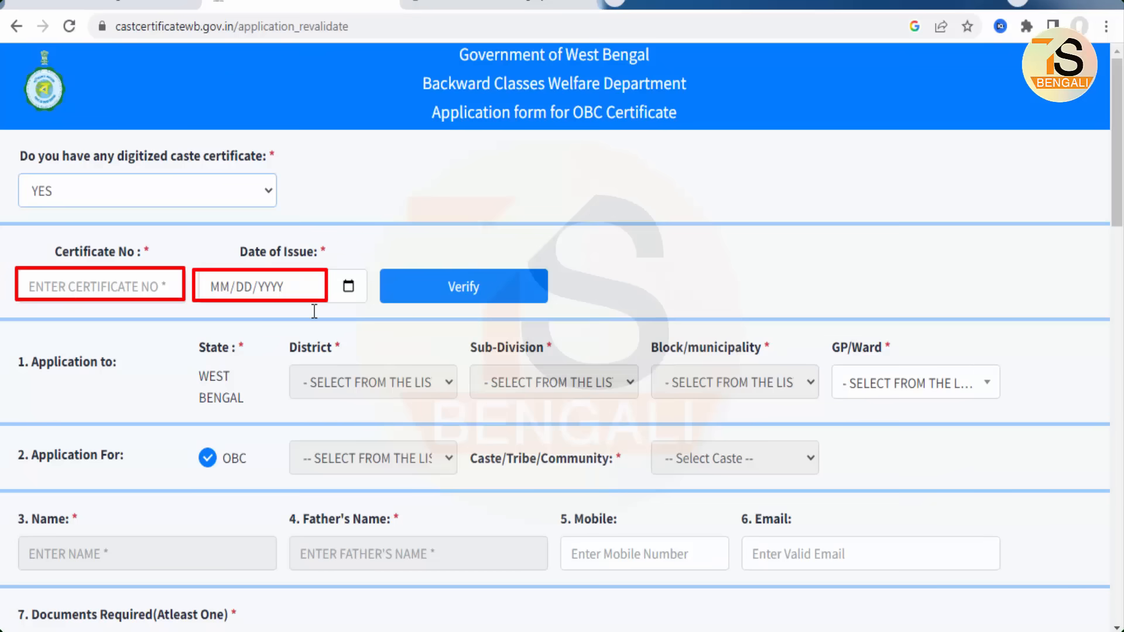
{"action": "key", "text": "Escape"}
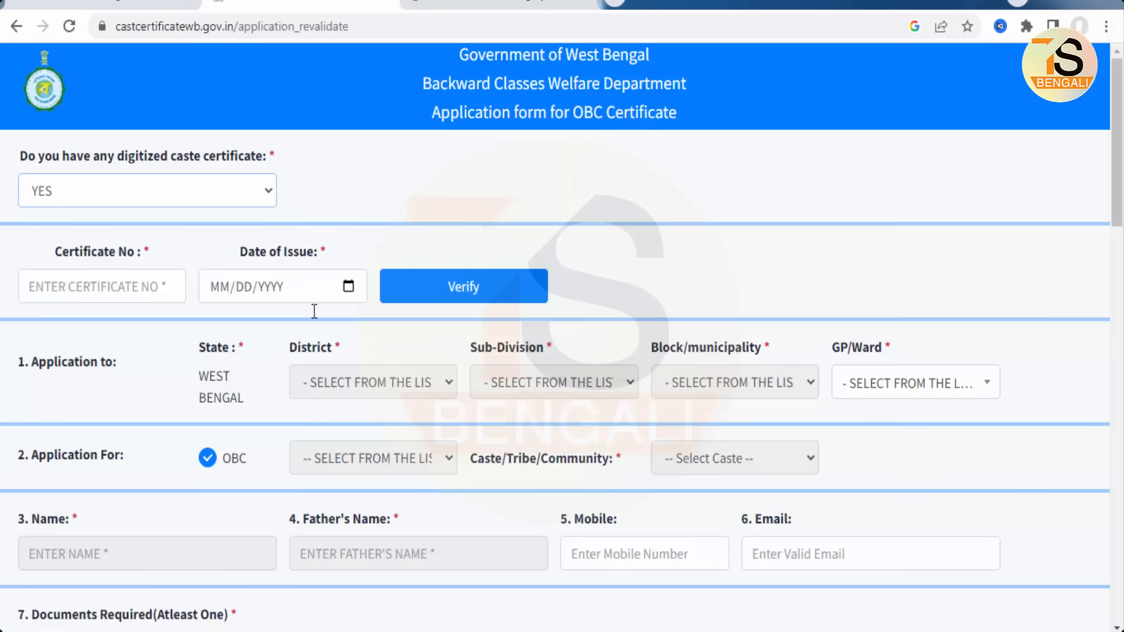
- Browse the month and year choices of the Date of Issue calendar and close it with no date chosen
{"action": "left_click", "coordinate": [348, 287]}
{"action": "left_click", "coordinate": [252, 323]}
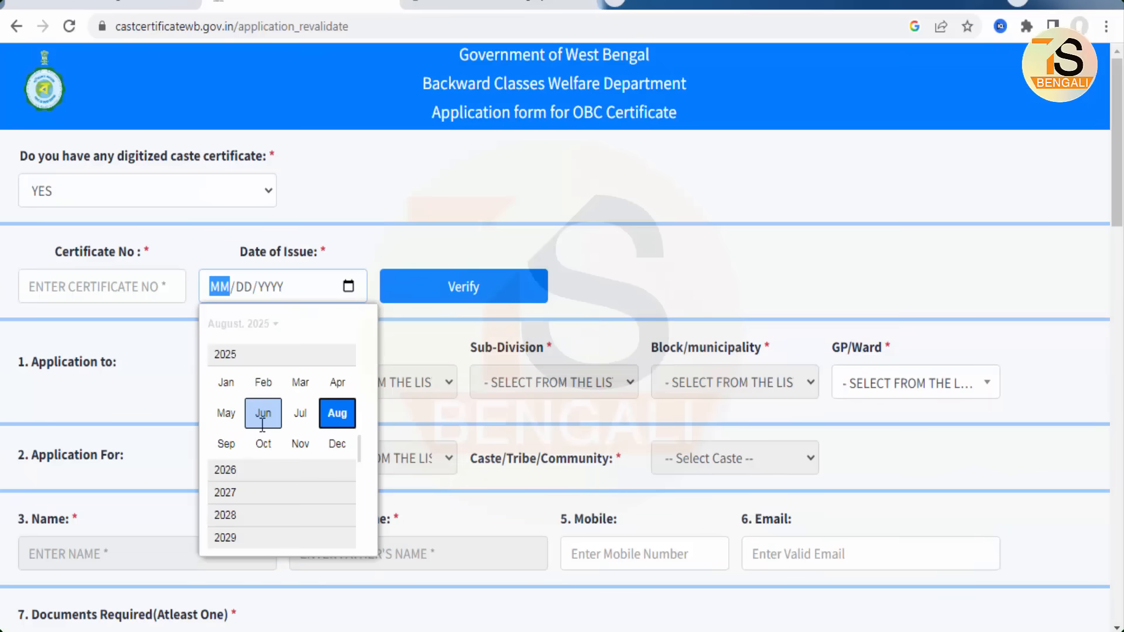
{"action": "scroll", "coordinate": [262, 424], "scroll_direction": "up", "scroll_amount": 2}
{"action": "scroll", "coordinate": [262, 424], "scroll_direction": "up", "scroll_amount": 3}
{"action": "scroll", "coordinate": [262, 424], "scroll_direction": "down", "scroll_amount": 3}
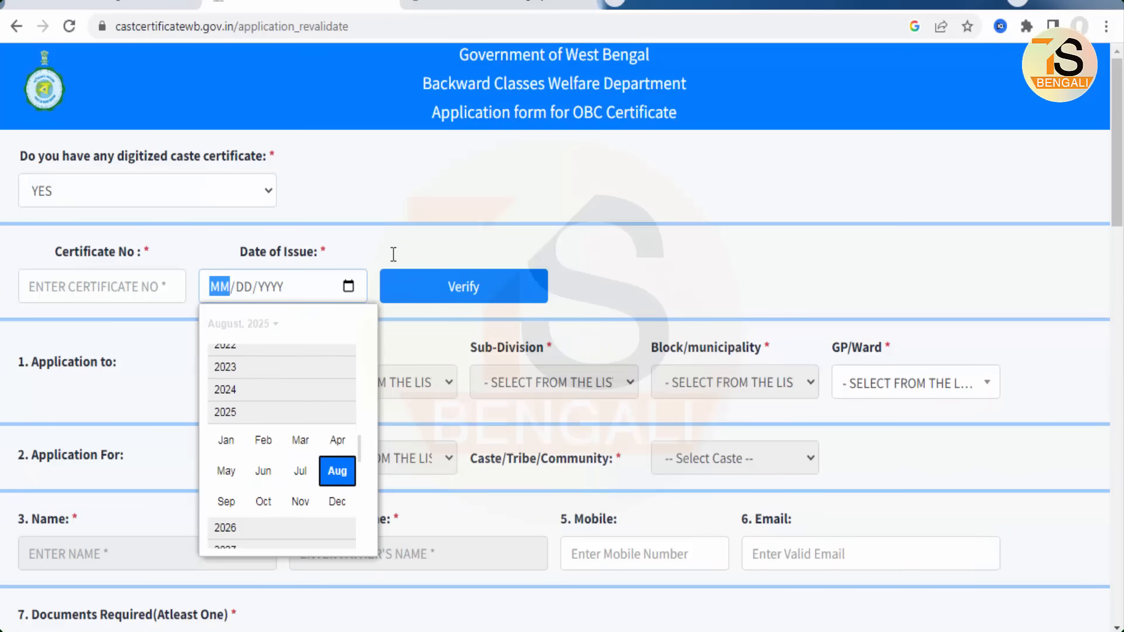
{"action": "left_click", "coordinate": [402, 238]}
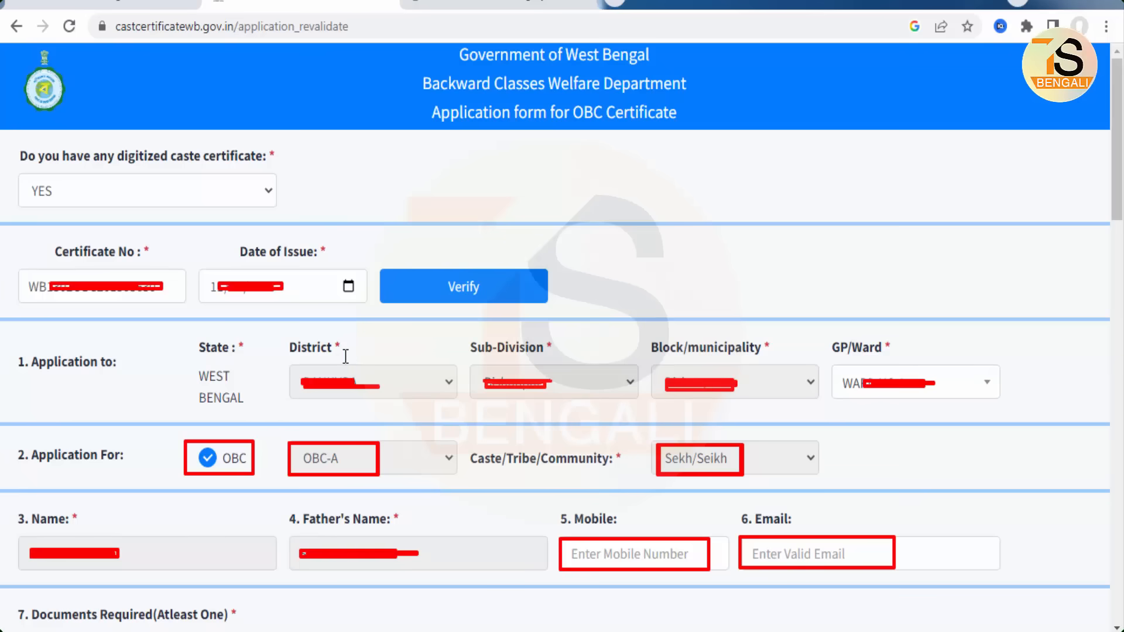
- Review the verified applicant's name, father's name, Caste/Tribe/Community and GP/Ward fields
{"action": "left_click_drag", "start_coordinate": [394, 522], "coordinate": [401, 522]}
{"action": "left_click_drag", "start_coordinate": [71, 522], "coordinate": [80, 522]}
{"action": "left_click_drag", "start_coordinate": [617, 464], "coordinate": [627, 464]}
{"action": "left_click_drag", "start_coordinate": [833, 366], "coordinate": [1002, 396]}
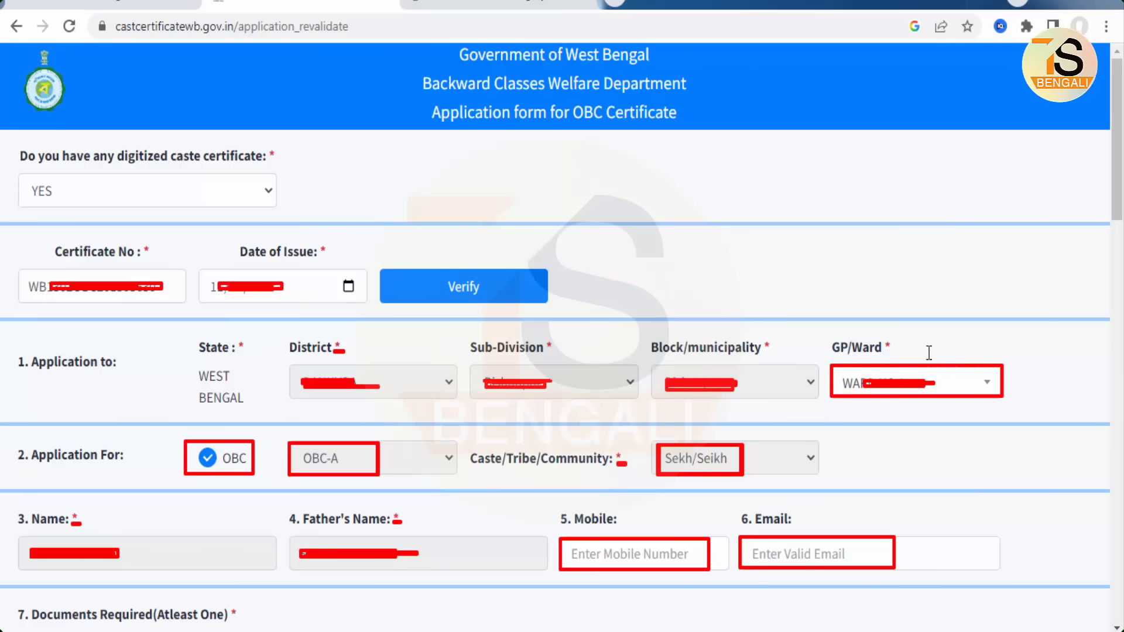
- Review the Epic, Aadhar and Khadya sathi number fields under Documents Required and set the category to PHH
{"action": "scroll", "coordinate": [977, 450], "scroll_direction": "down", "scroll_amount": 8}
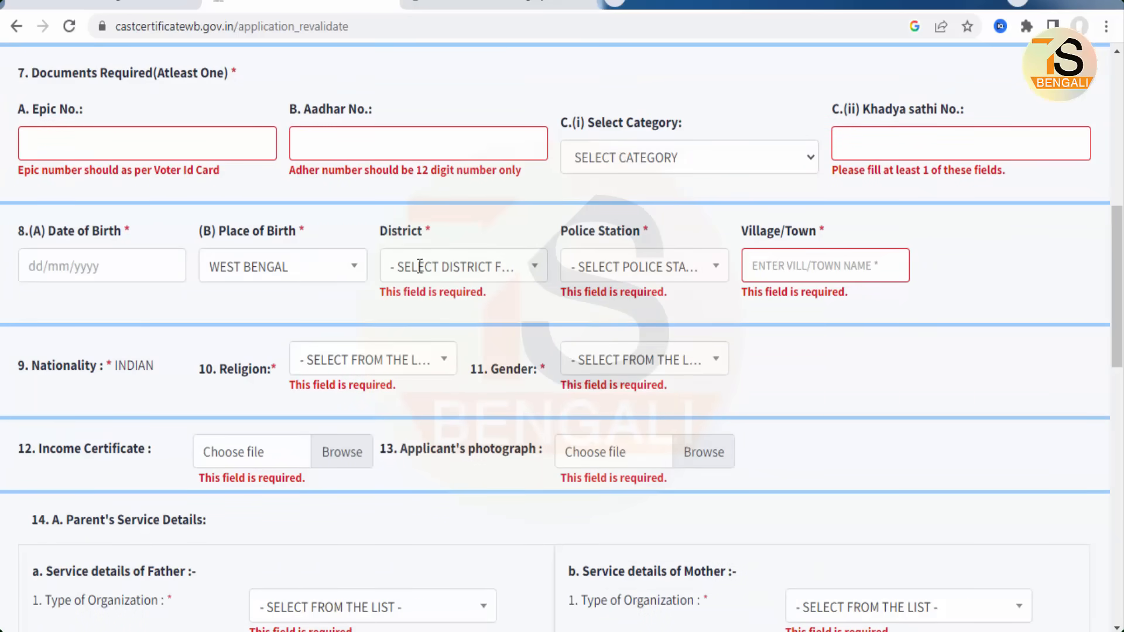
{"action": "left_click_drag", "start_coordinate": [20, 129], "coordinate": [216, 164]}
{"action": "left_click_drag", "start_coordinate": [292, 130], "coordinate": [483, 157]}
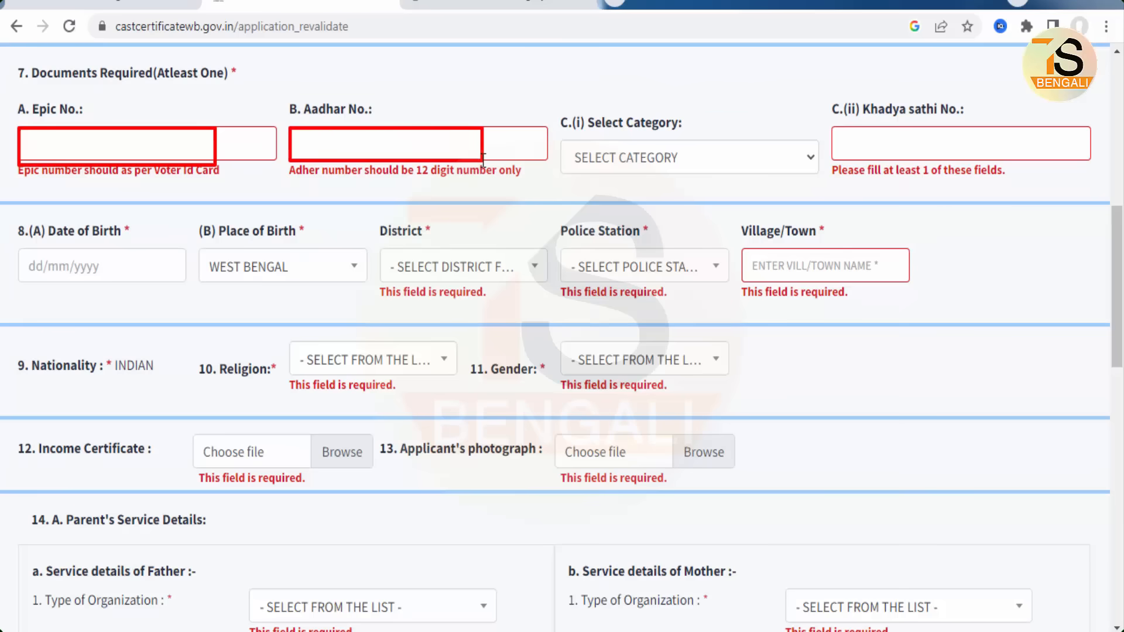
{"action": "left_click", "coordinate": [633, 154]}
{"action": "left_click", "coordinate": [625, 223]}
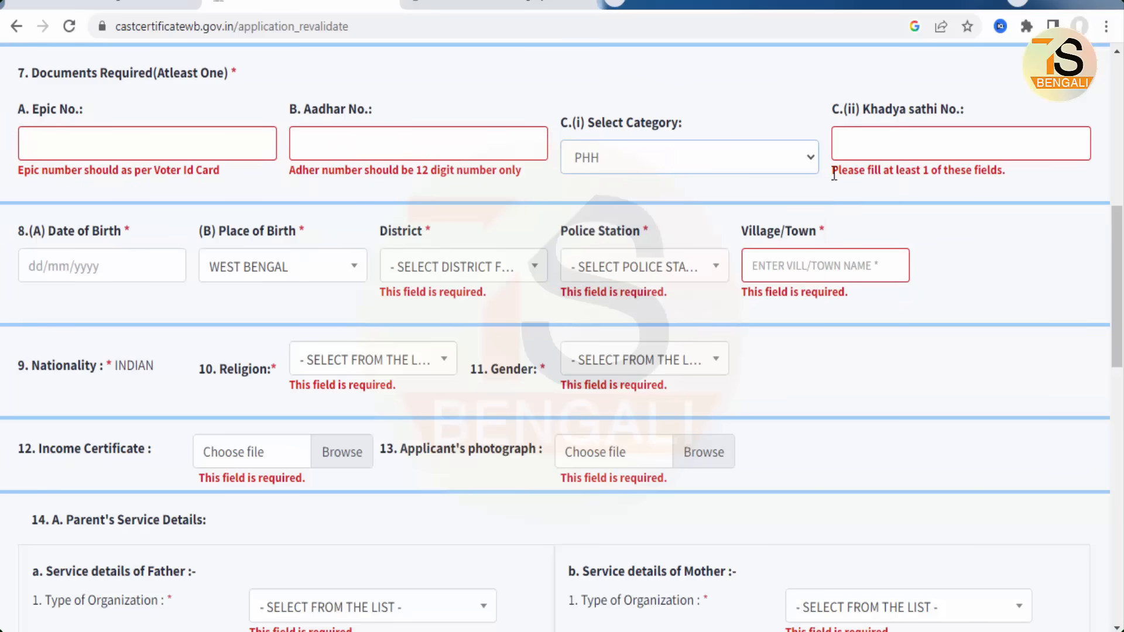
{"action": "mouse_move", "coordinate": [832, 126]}
{"action": "left_mouse_down"}
{"action": "mouse_move", "coordinate": [885, 154]}
{"action": "mouse_move", "coordinate": [990, 167]}
{"action": "left_mouse_up"}
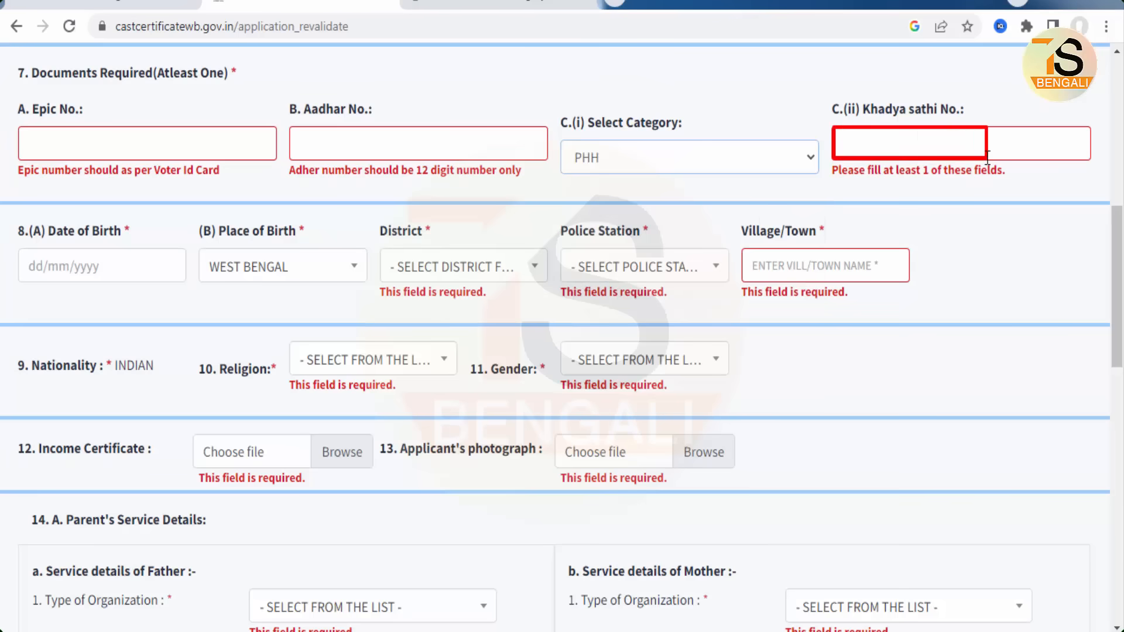
- Look through the Date of Birth calendar up to its year selection and close it with no date chosen
{"action": "left_click_drag", "start_coordinate": [22, 252], "coordinate": [116, 294]}
{"action": "left_click", "coordinate": [105, 273]}
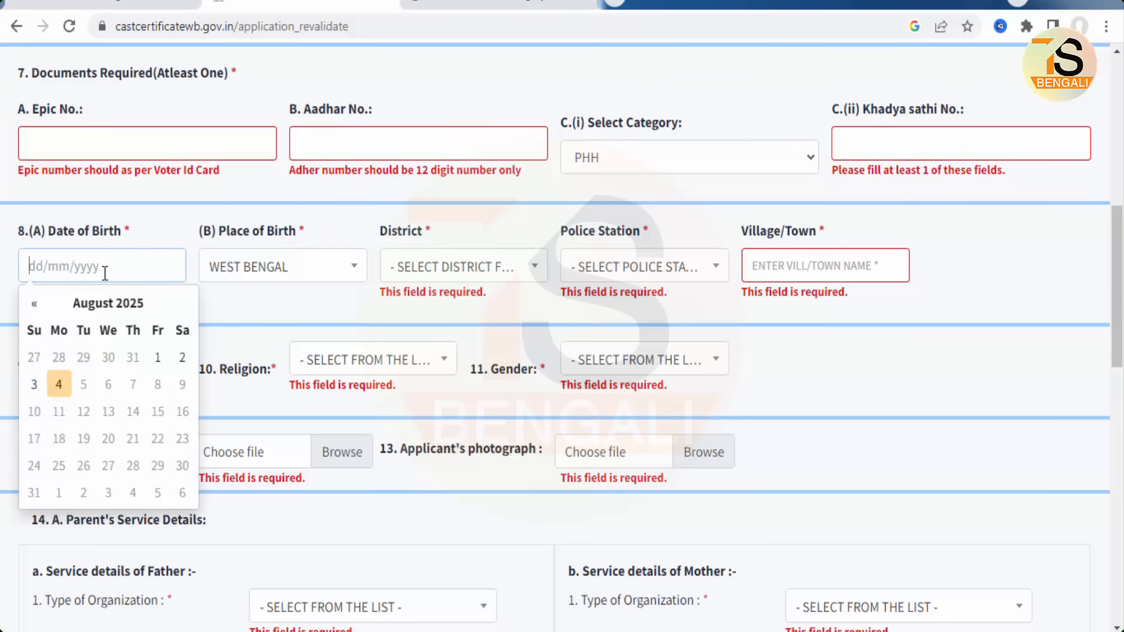
{"action": "left_click", "coordinate": [100, 309]}
{"action": "left_click", "coordinate": [106, 304]}
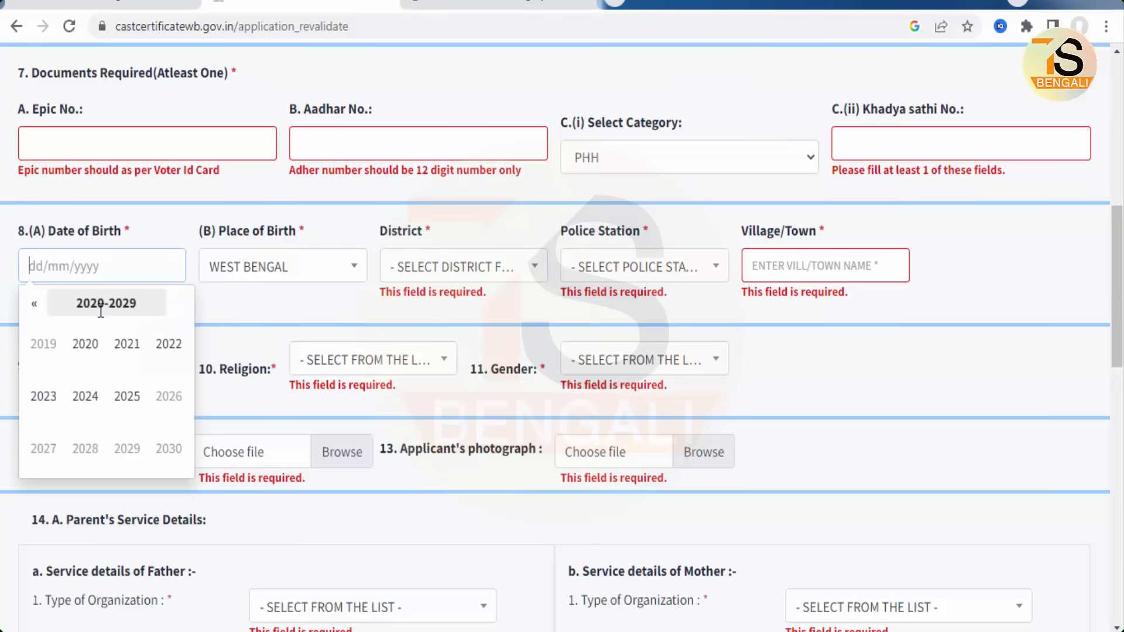
{"action": "left_click", "coordinate": [280, 298]}
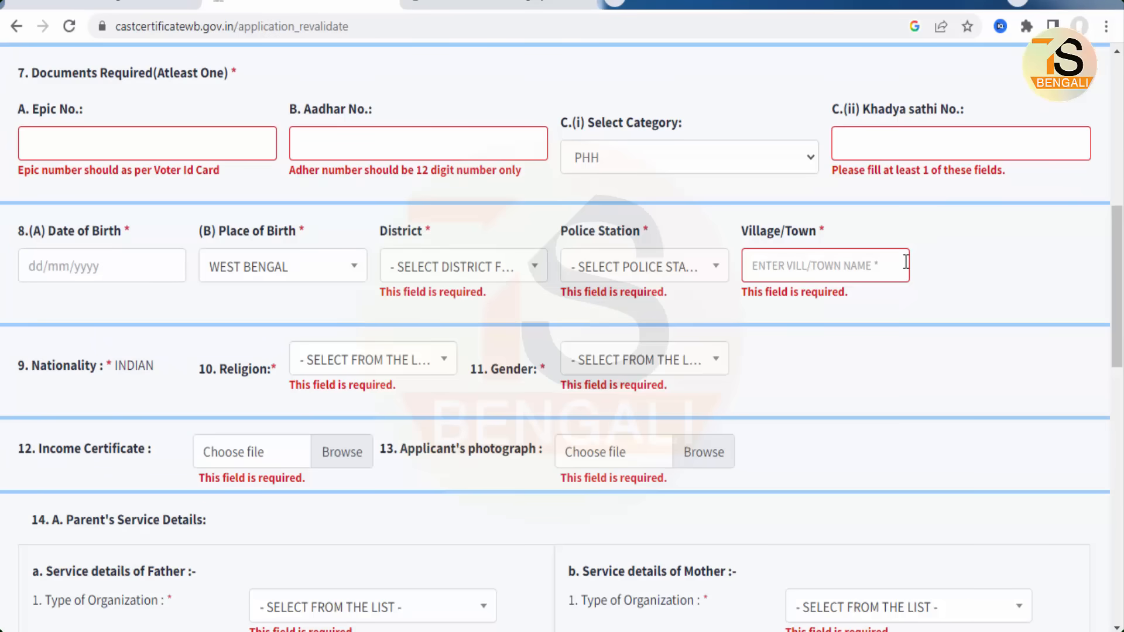
- Set the applicant's Religion to ISLAM and Gender to MALE
{"action": "left_click", "coordinate": [386, 360]}
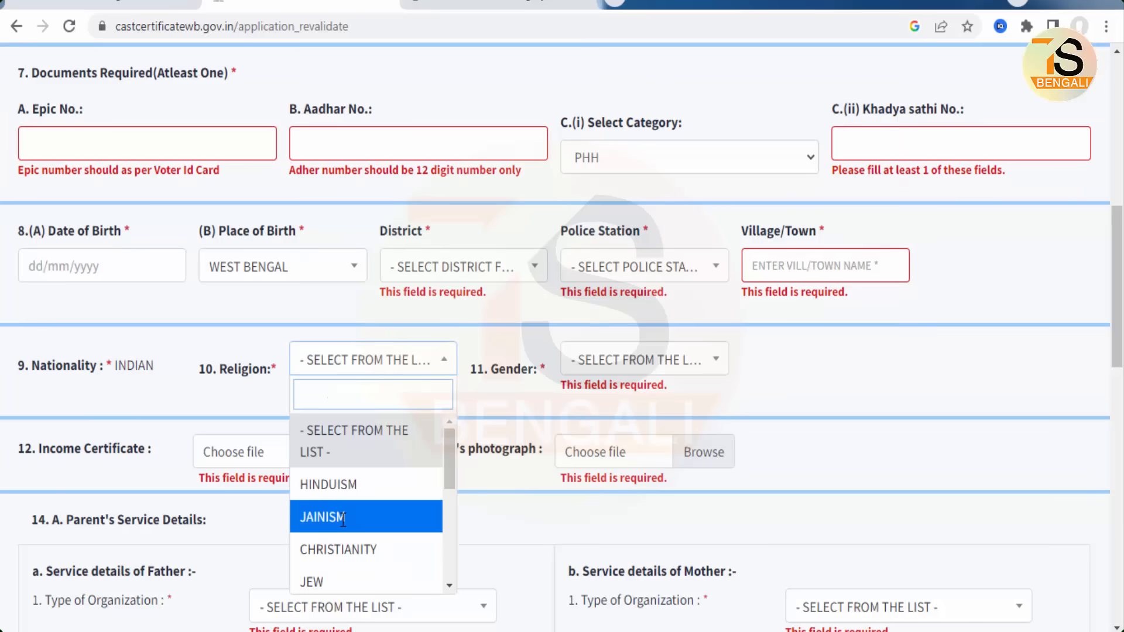
{"action": "scroll", "coordinate": [350, 509], "scroll_direction": "down", "scroll_amount": 2}
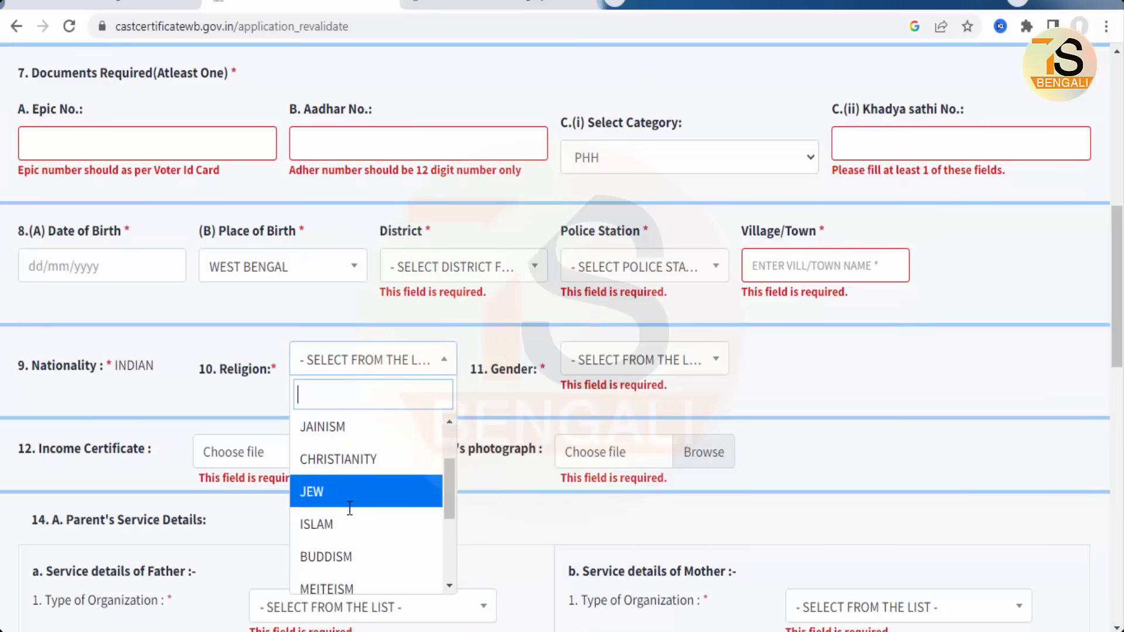
{"action": "left_click", "coordinate": [350, 521]}
{"action": "left_click", "coordinate": [626, 360]}
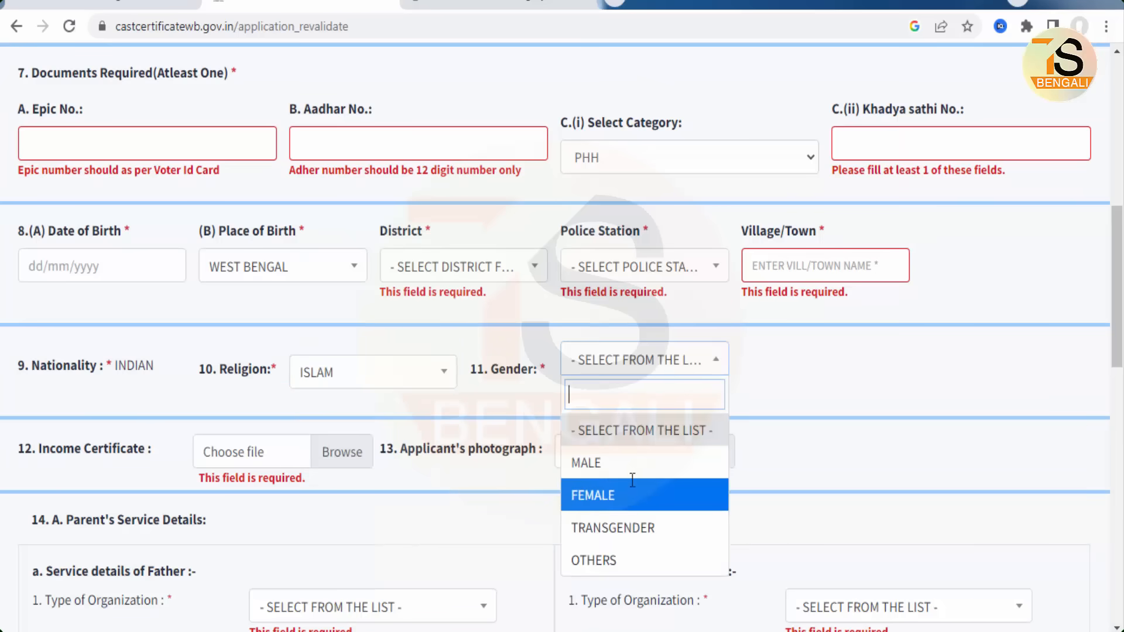
{"action": "left_click", "coordinate": [585, 459]}
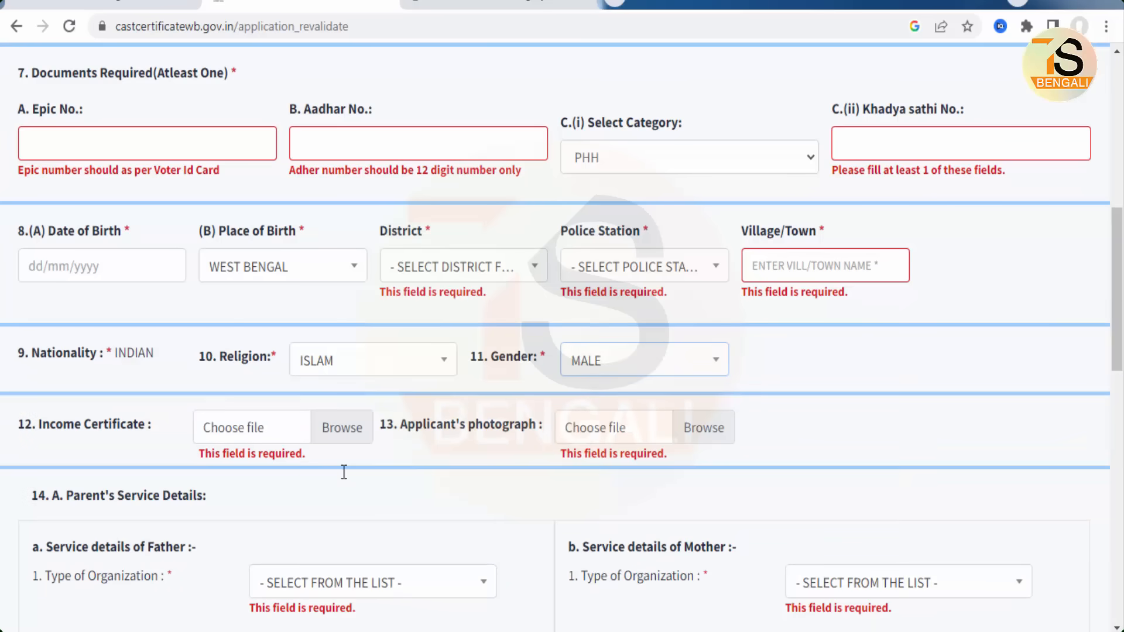
- Examine the file upload fields for the Income Certificate and the Applicant's photograph
{"action": "left_click_drag", "start_coordinate": [188, 401], "coordinate": [307, 462]}
{"action": "left_click_drag", "start_coordinate": [317, 412], "coordinate": [370, 443]}
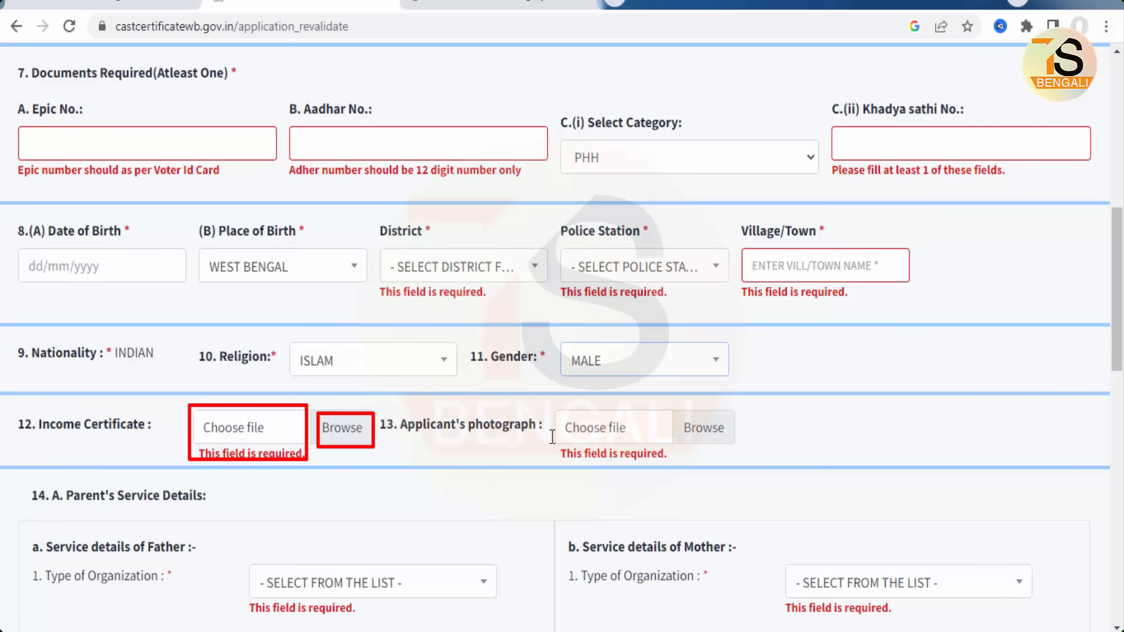
{"action": "left_click_drag", "start_coordinate": [443, 437], "coordinate": [675, 440]}
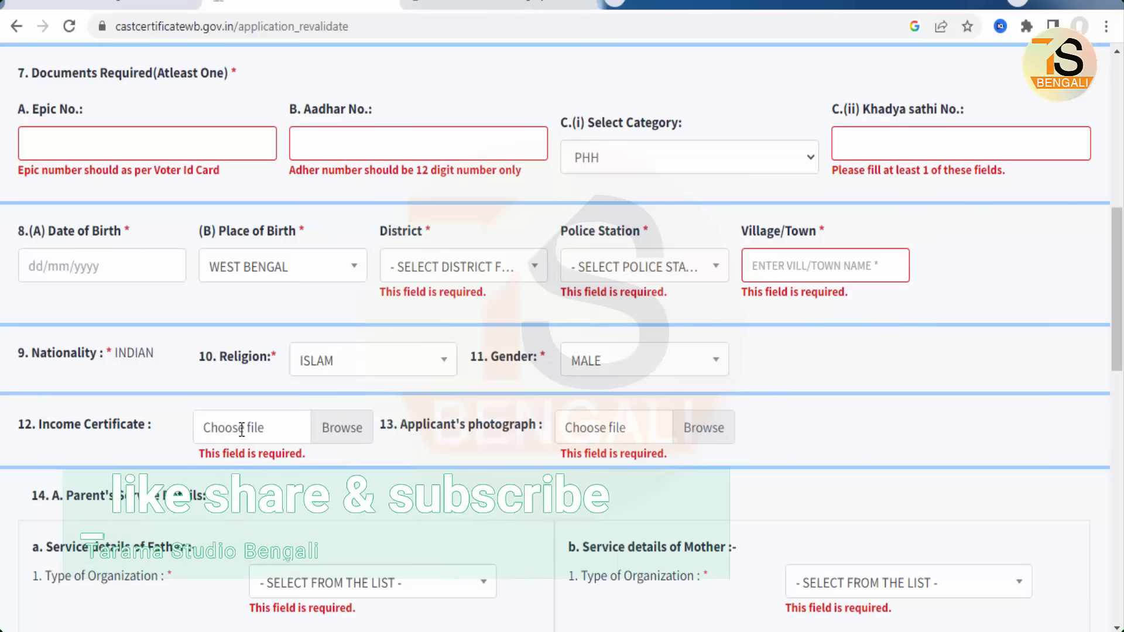
- Set the Type of Organization to NONE for both father and mother in the Parent's Service Details
{"action": "scroll", "coordinate": [786, 430], "scroll_direction": "down", "scroll_amount": 5}
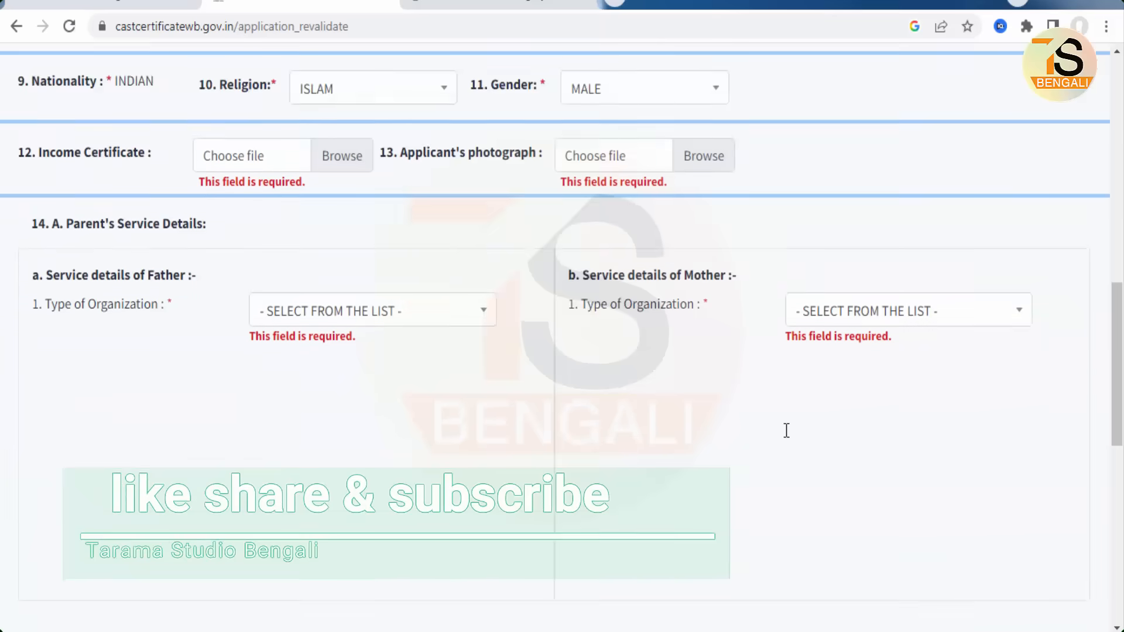
{"action": "left_click_drag", "start_coordinate": [66, 149], "coordinate": [215, 148]}
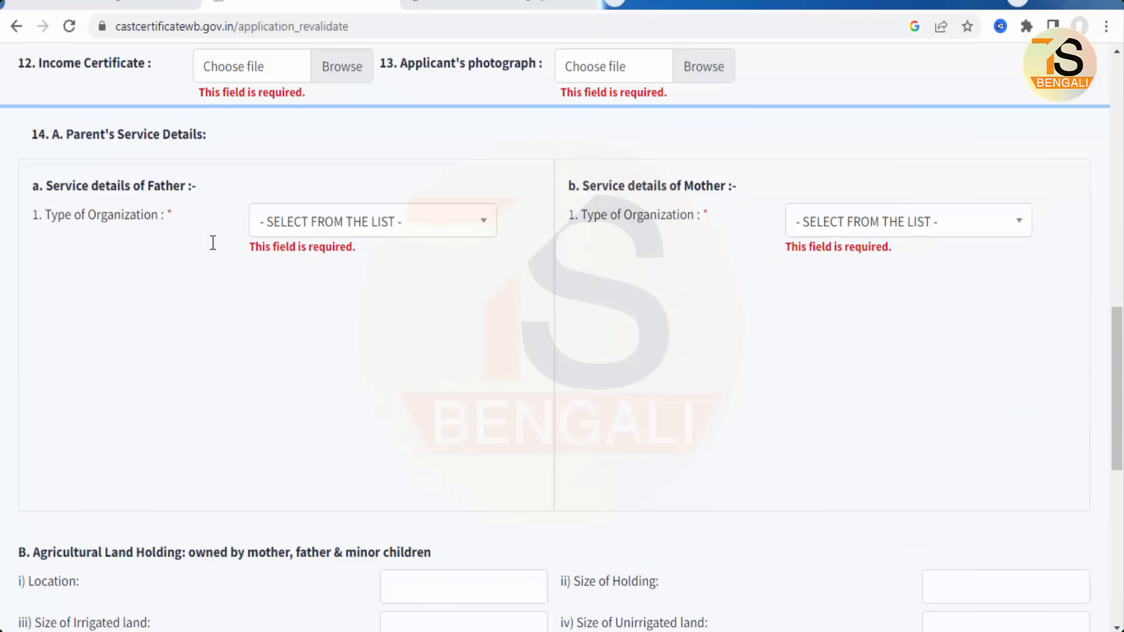
{"action": "left_click", "coordinate": [416, 222]}
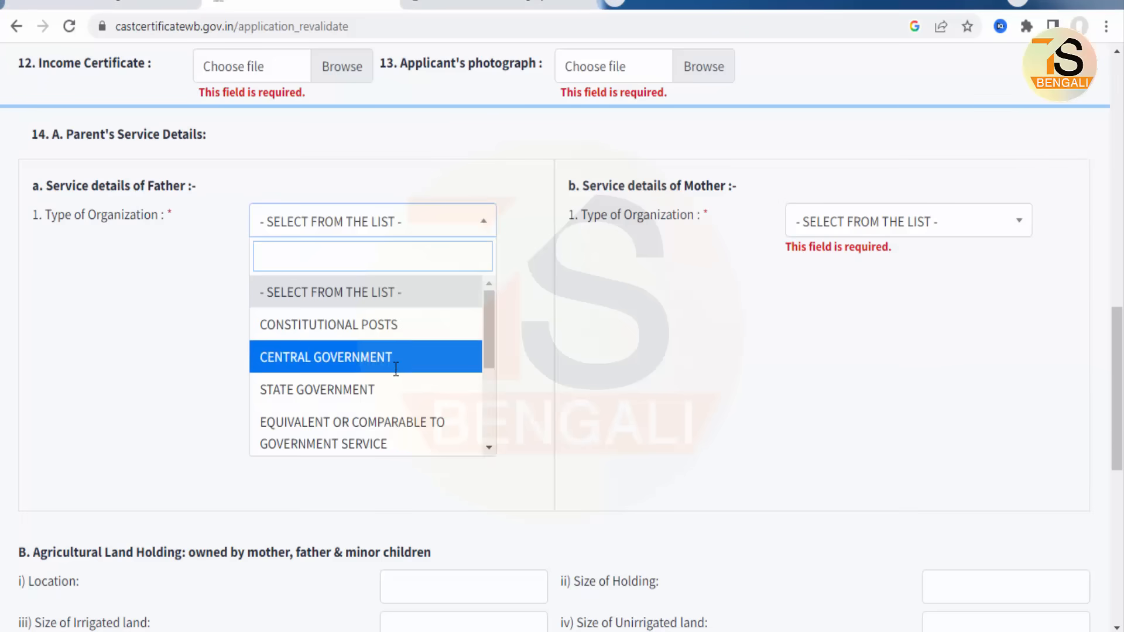
{"action": "scroll", "coordinate": [396, 333], "scroll_direction": "down", "scroll_amount": 3}
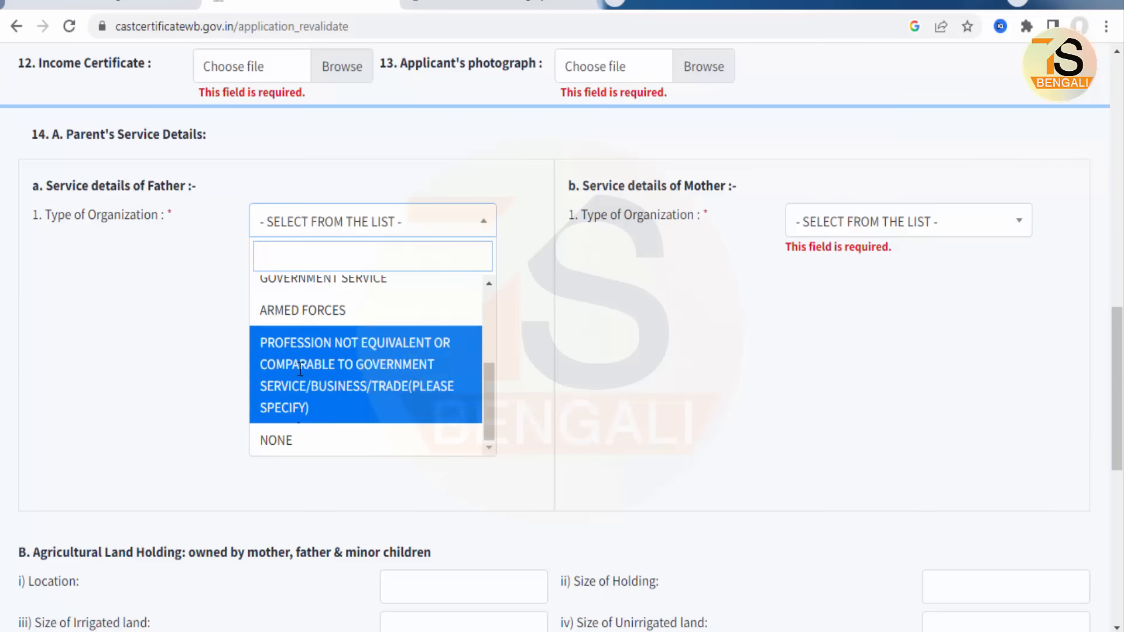
{"action": "left_click", "coordinate": [268, 440]}
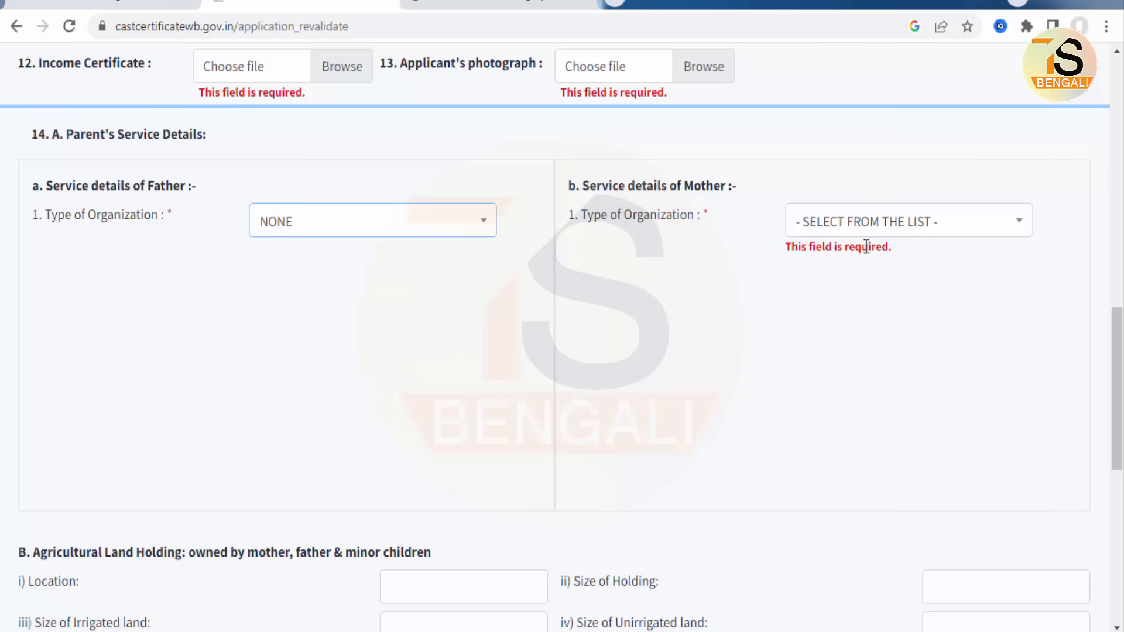
{"action": "left_click", "coordinate": [883, 214]}
{"action": "scroll", "coordinate": [883, 380], "scroll_direction": "down", "scroll_amount": 2}
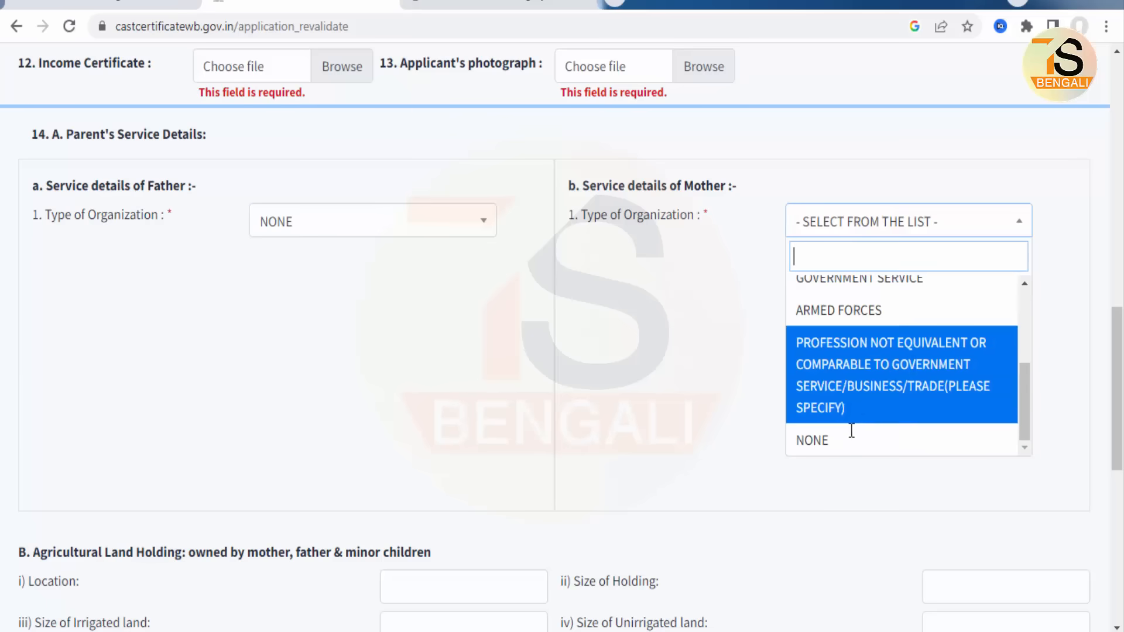
{"action": "left_click", "coordinate": [848, 439]}
- Examine the Agricultural Land Holding section, both parents' annual income fields and the form's Submit control
{"action": "scroll", "coordinate": [580, 380], "scroll_direction": "down", "scroll_amount": 6}
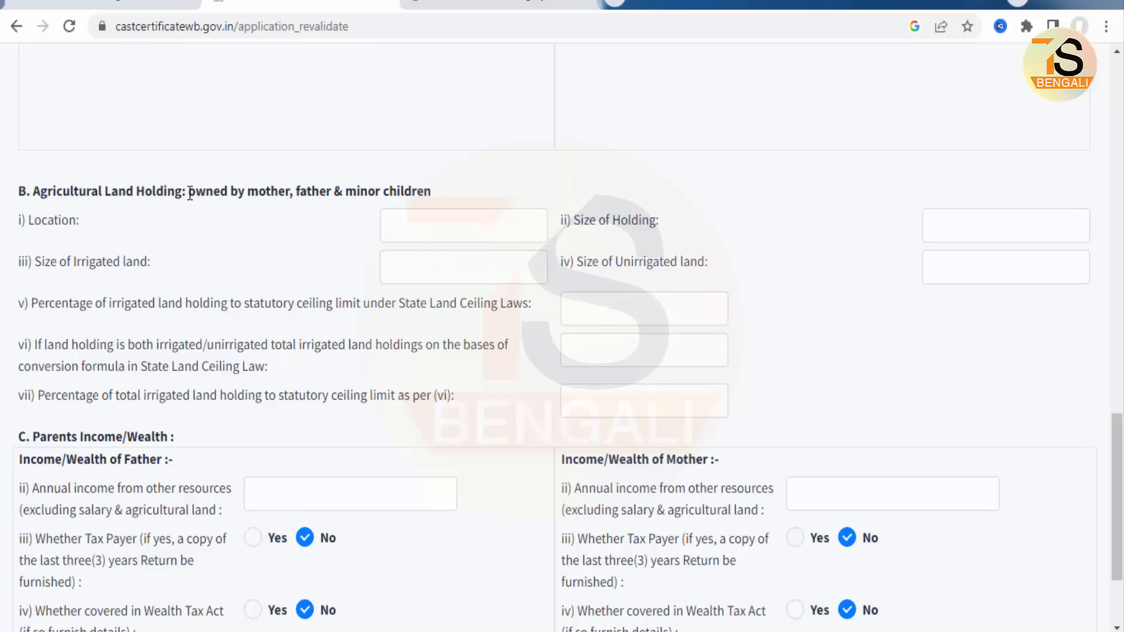
{"action": "left_click_drag", "start_coordinate": [14, 179], "coordinate": [454, 203]}
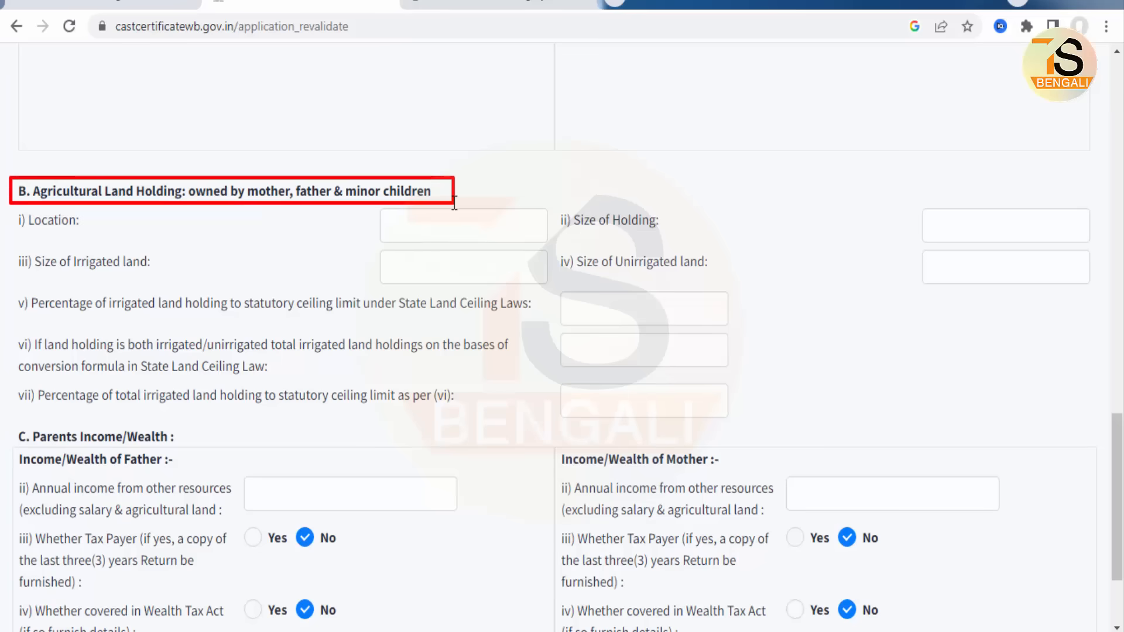
{"action": "key", "text": "Escape"}
{"action": "scroll", "coordinate": [836, 329], "scroll_direction": "down", "scroll_amount": 3}
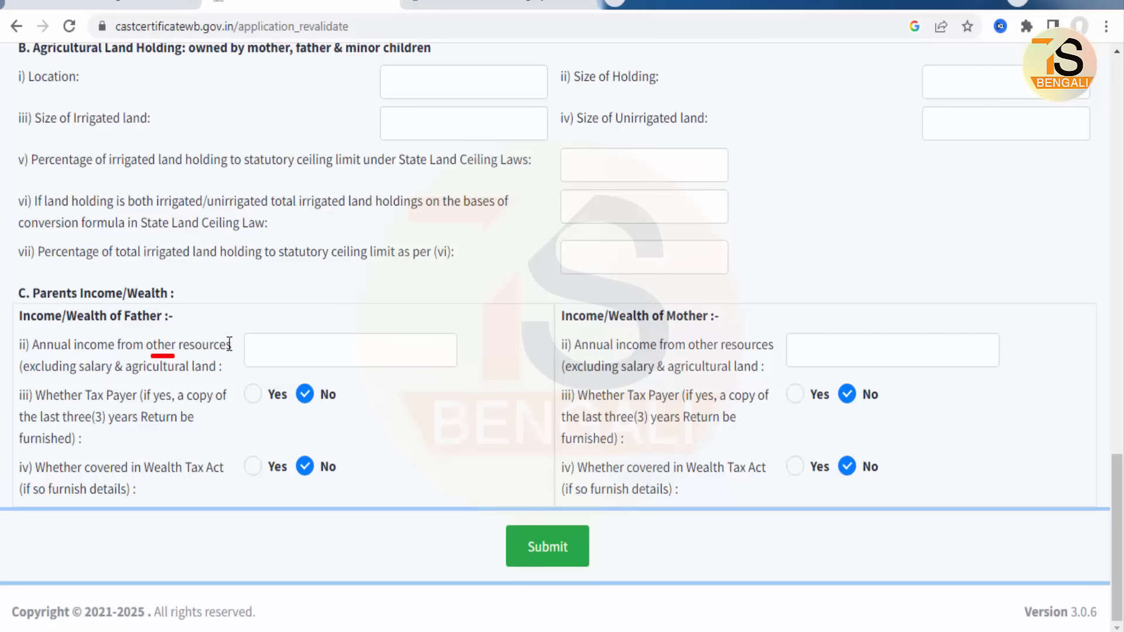
{"action": "mouse_move", "coordinate": [245, 333]}
{"action": "left_mouse_down"}
{"action": "mouse_move", "coordinate": [296, 353]}
{"action": "mouse_move", "coordinate": [427, 366]}
{"action": "left_mouse_up"}
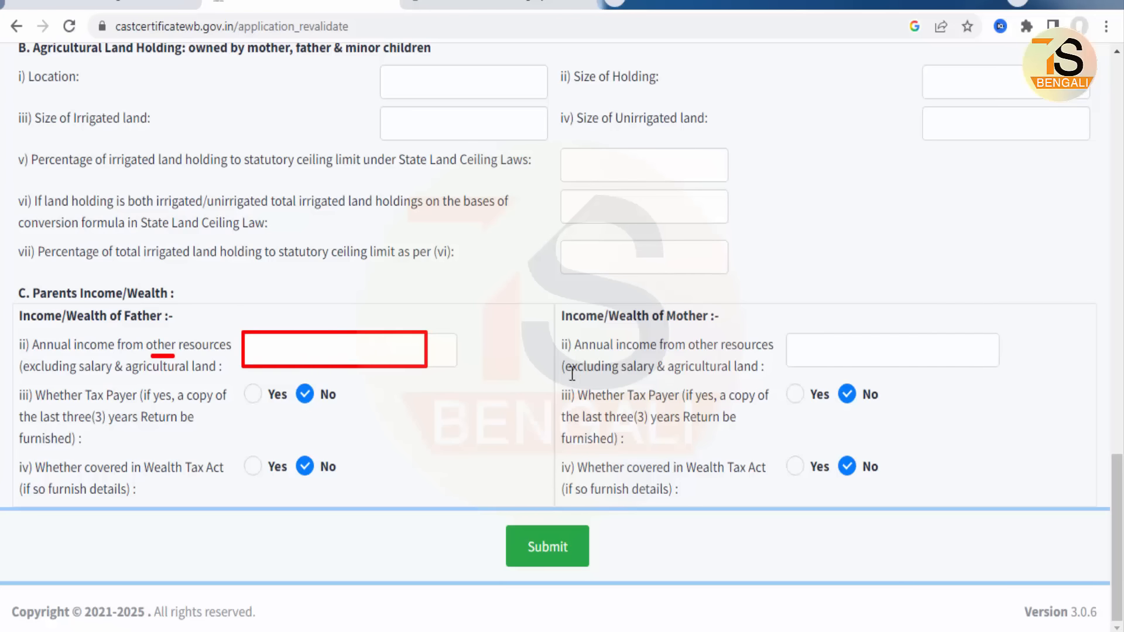
{"action": "left_click_drag", "start_coordinate": [788, 335], "coordinate": [917, 367]}
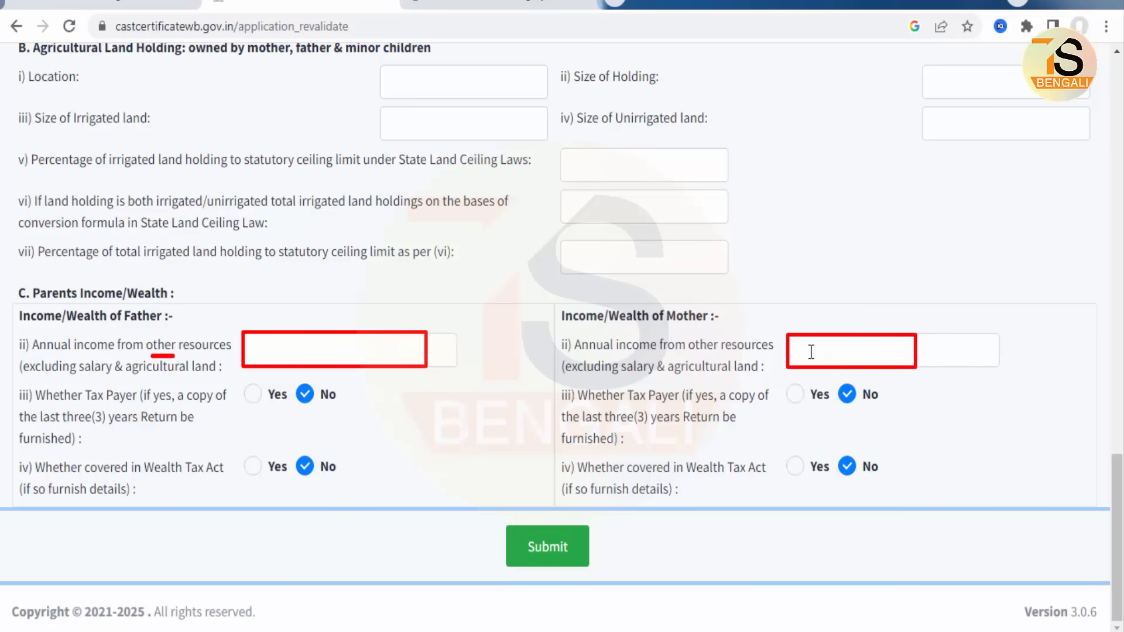
{"action": "key", "text": "Escape"}
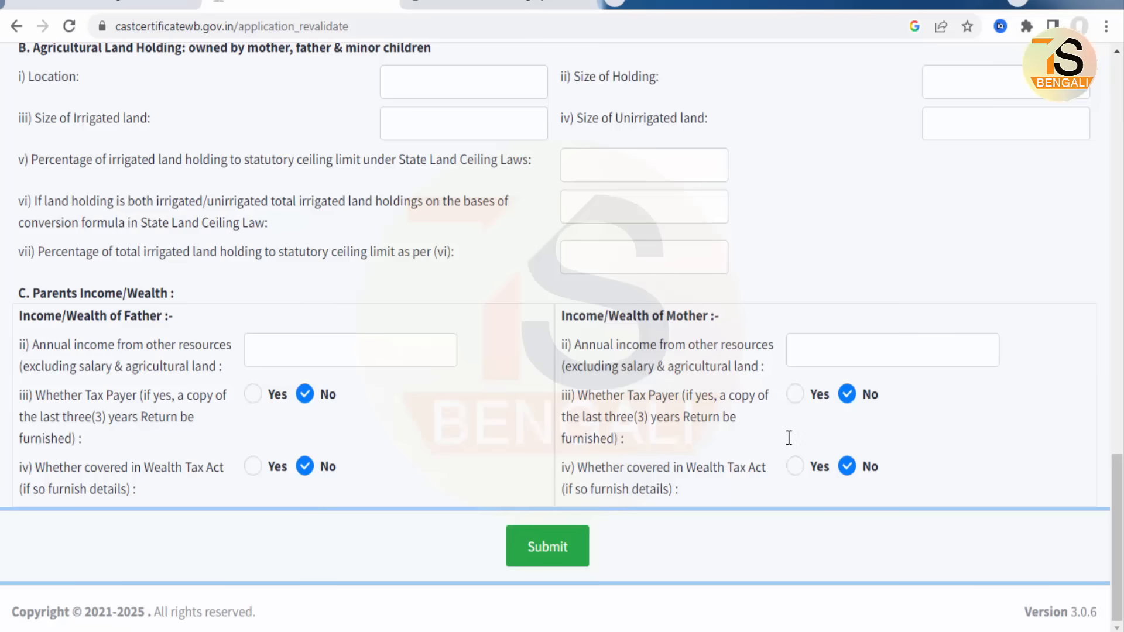
{"action": "left_click_drag", "start_coordinate": [498, 528], "coordinate": [599, 568]}
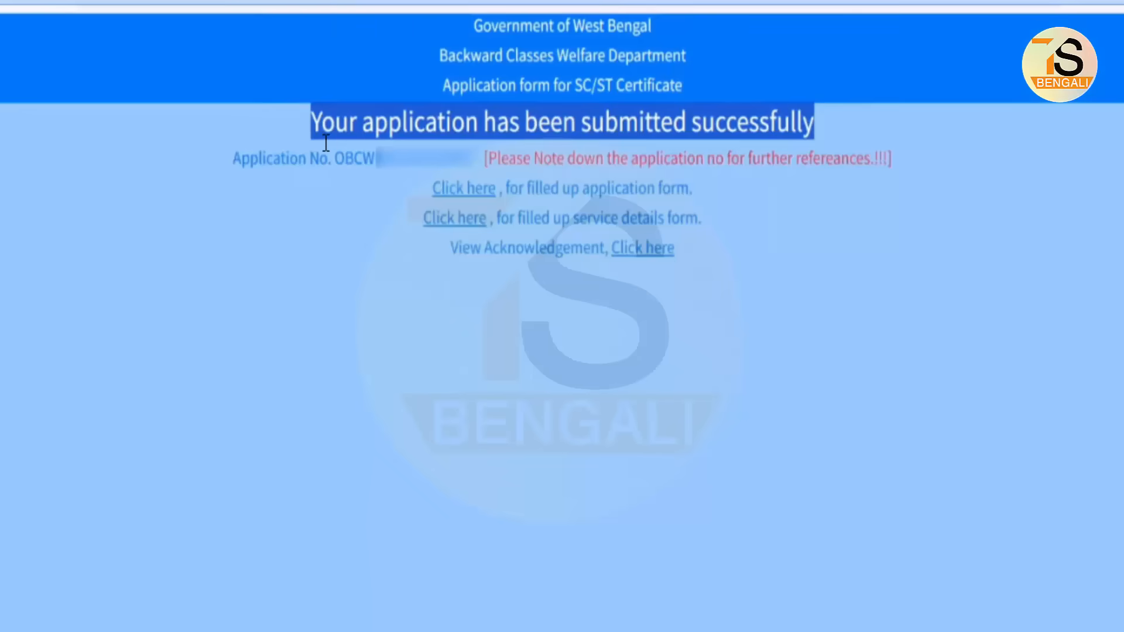
- Review the submission confirmation's application number and its links to the application form, service details form and acknowledgement
{"action": "mouse_move", "coordinate": [327, 138]}
{"action": "left_mouse_down"}
{"action": "mouse_move", "coordinate": [394, 181]}
{"action": "mouse_move", "coordinate": [468, 176]}
{"action": "left_mouse_up"}
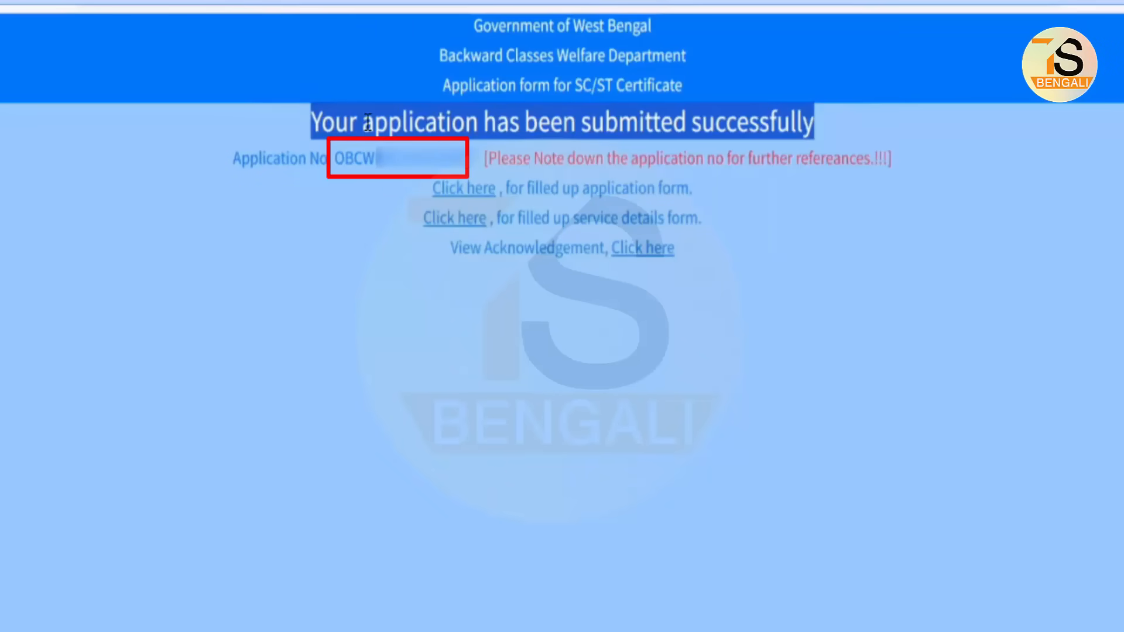
{"action": "mouse_move", "coordinate": [307, 99]}
{"action": "left_mouse_down"}
{"action": "mouse_move", "coordinate": [633, 139]}
{"action": "mouse_move", "coordinate": [837, 143]}
{"action": "left_mouse_up"}
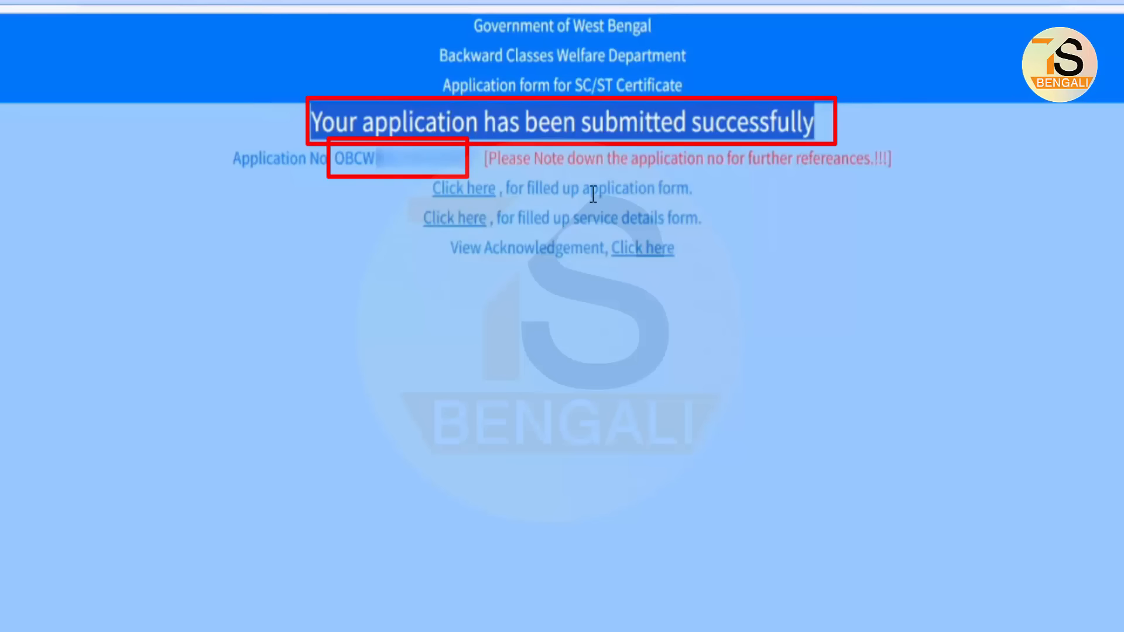
{"action": "left_click_drag", "start_coordinate": [416, 169], "coordinate": [502, 202]}
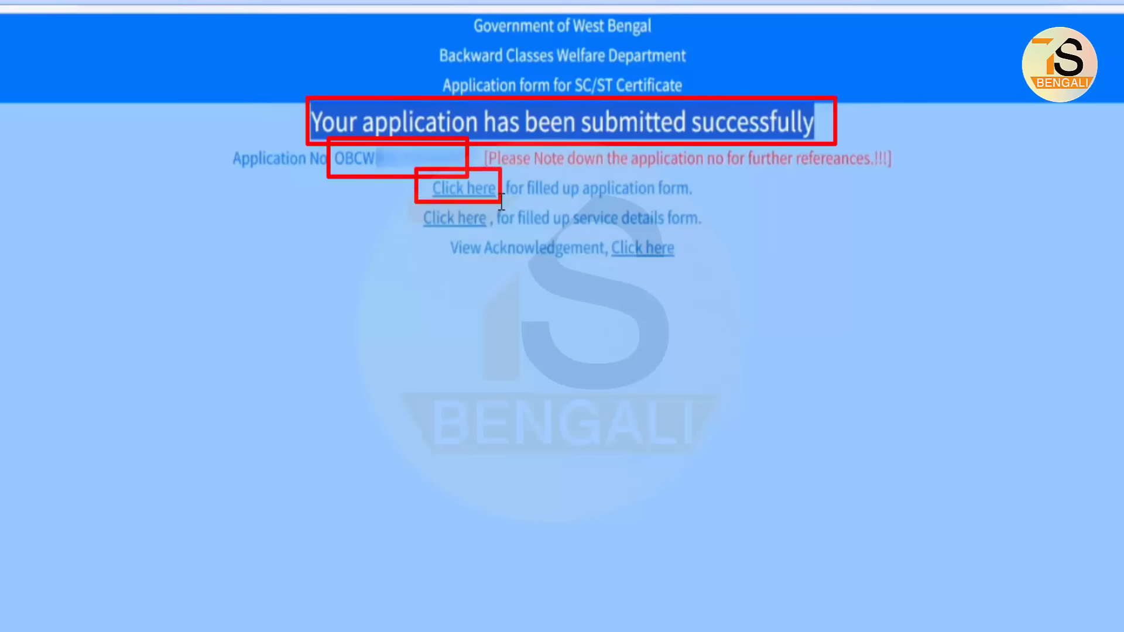
{"action": "left_click_drag", "start_coordinate": [402, 198], "coordinate": [494, 231]}
{"action": "mouse_move", "coordinate": [609, 232]}
{"action": "left_mouse_down"}
{"action": "mouse_move", "coordinate": [639, 265]}
{"action": "mouse_move", "coordinate": [692, 265]}
{"action": "left_mouse_up"}
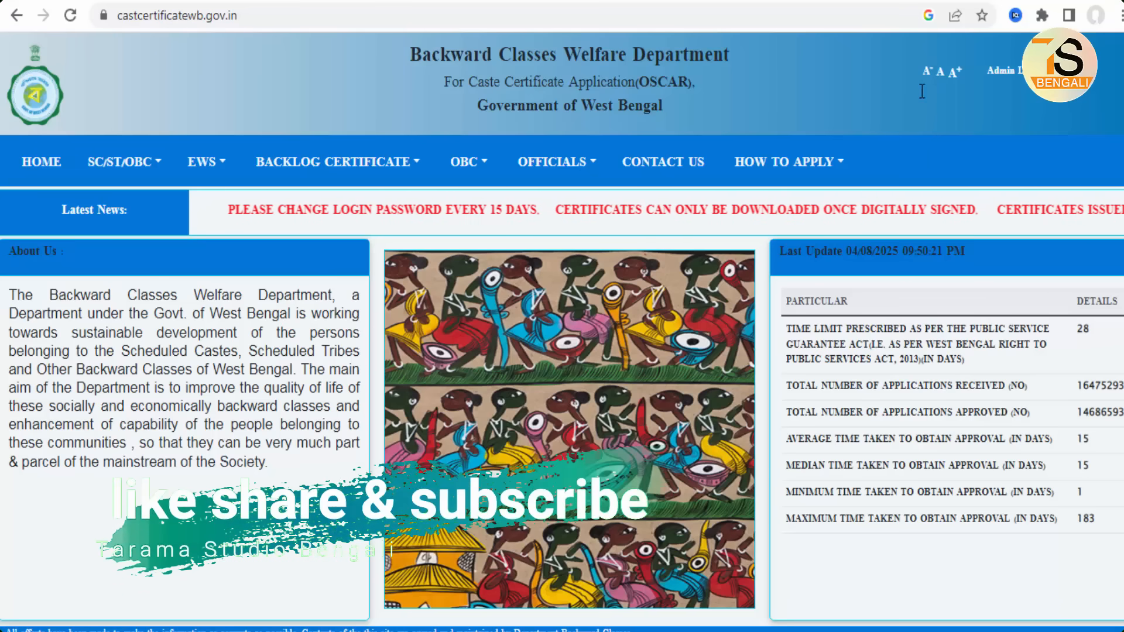
- Open the OBC Application Check page for viewing an application's status
{"action": "mouse_move", "coordinate": [468, 162]}
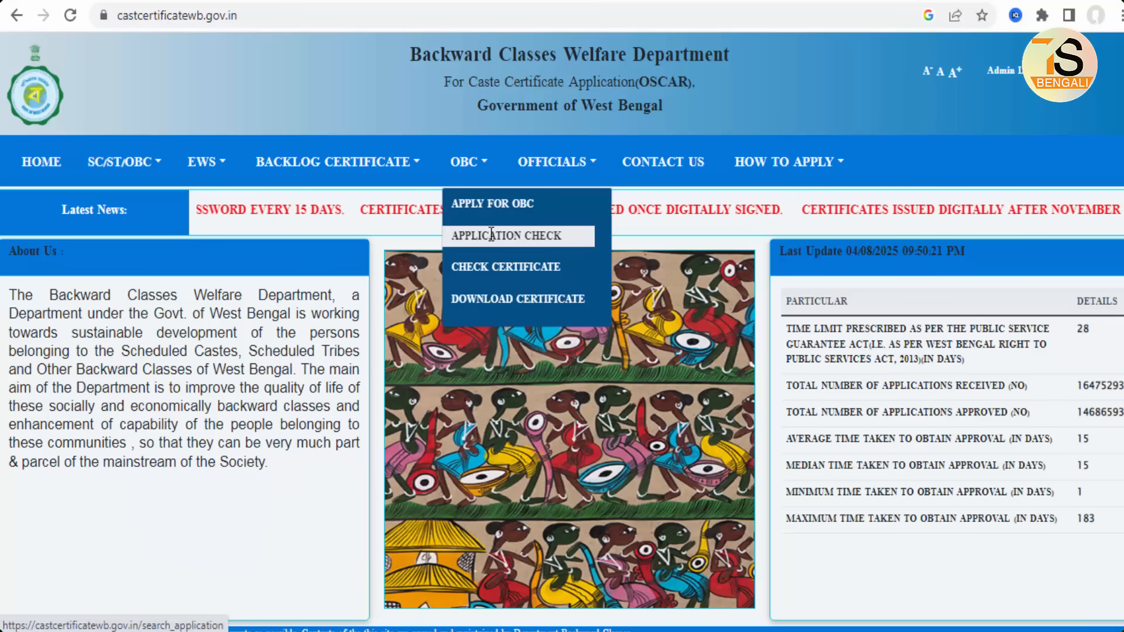
{"action": "left_click", "coordinate": [563, 234]}
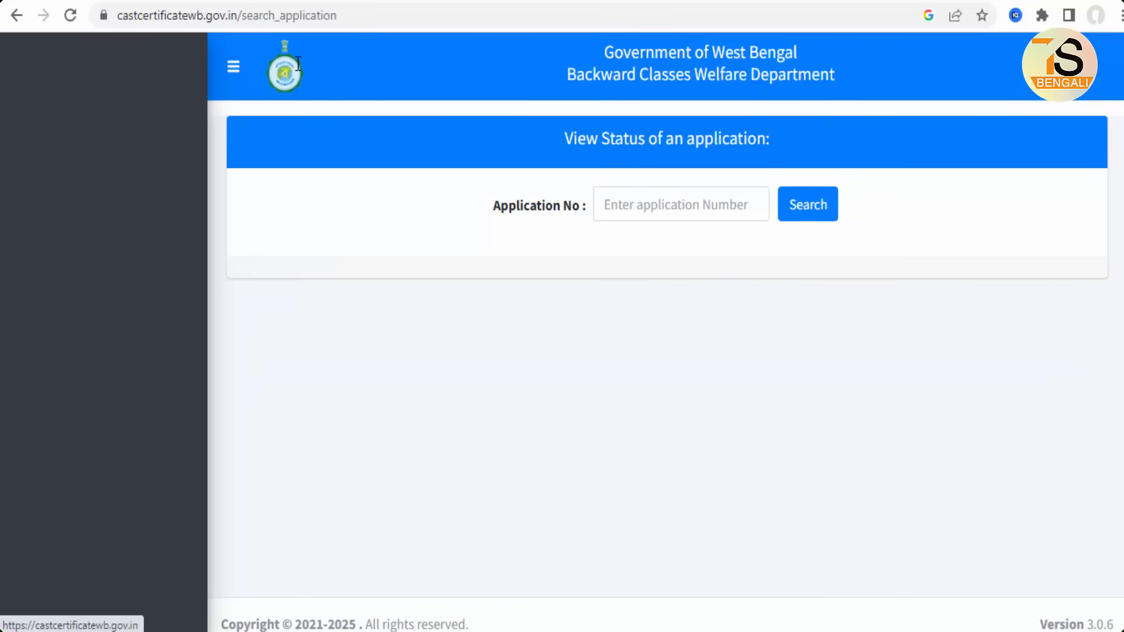
- Return to the portal's home page, dismiss the OBC notice and open the OBC Download Certificate page
{"action": "left_click", "coordinate": [297, 60]}
{"action": "left_click", "coordinate": [759, 224]}
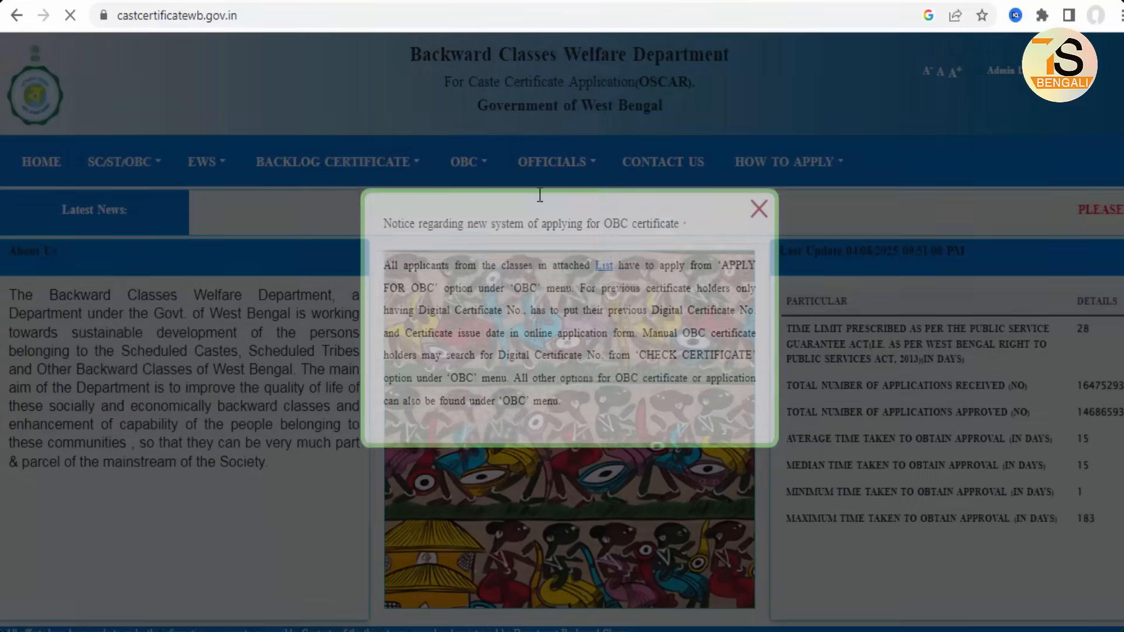
{"action": "left_click", "coordinate": [467, 161]}
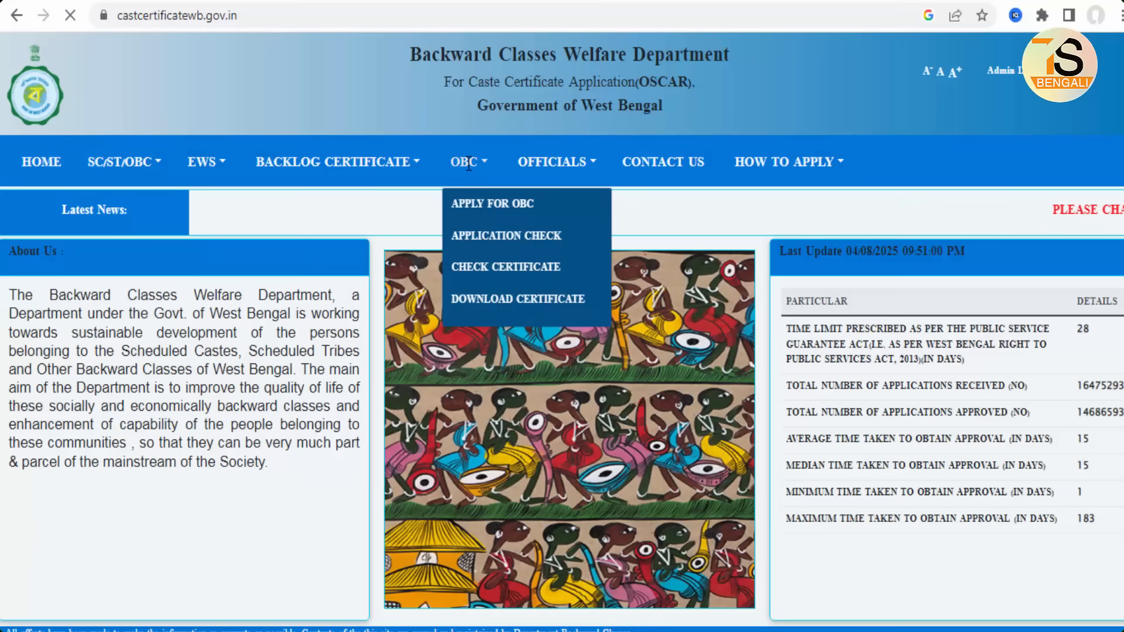
{"action": "left_click", "coordinate": [532, 299]}
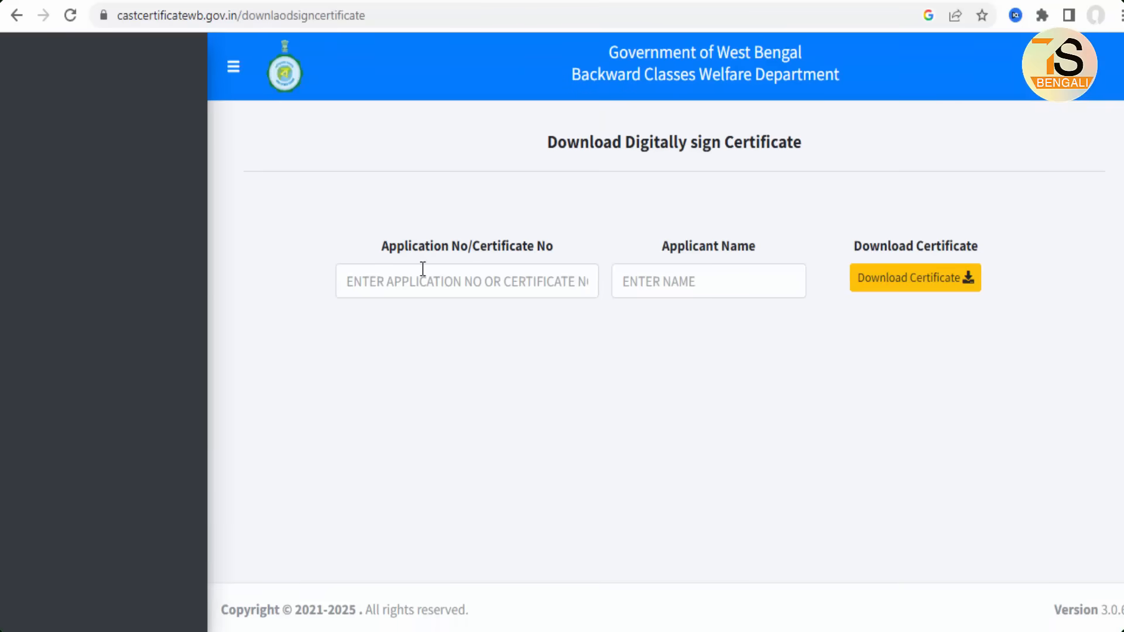